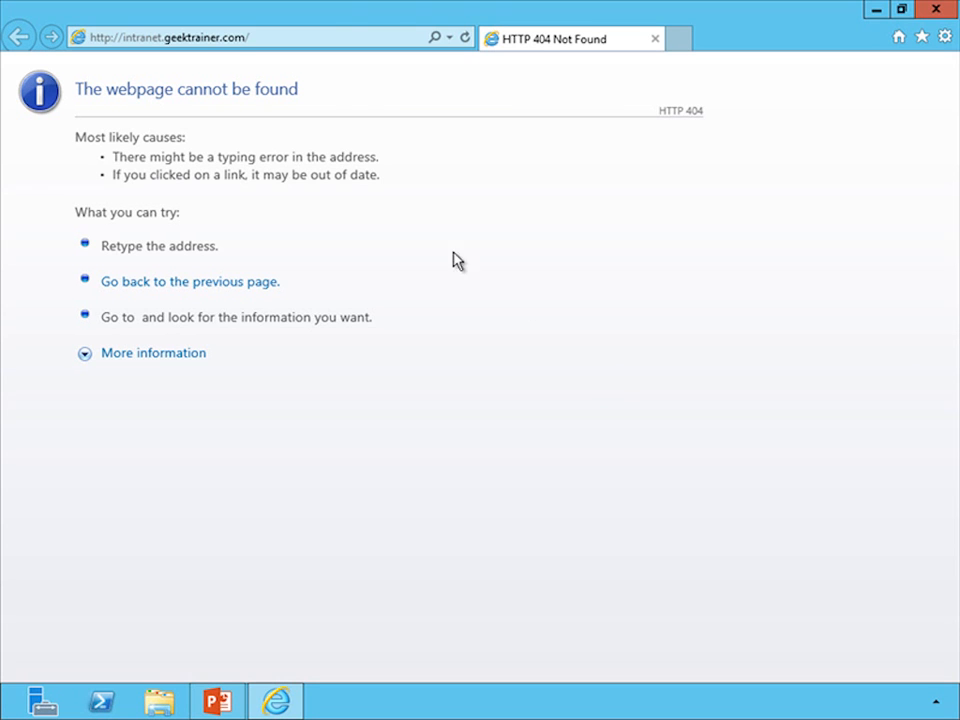
pyautogui.click(122, 40)
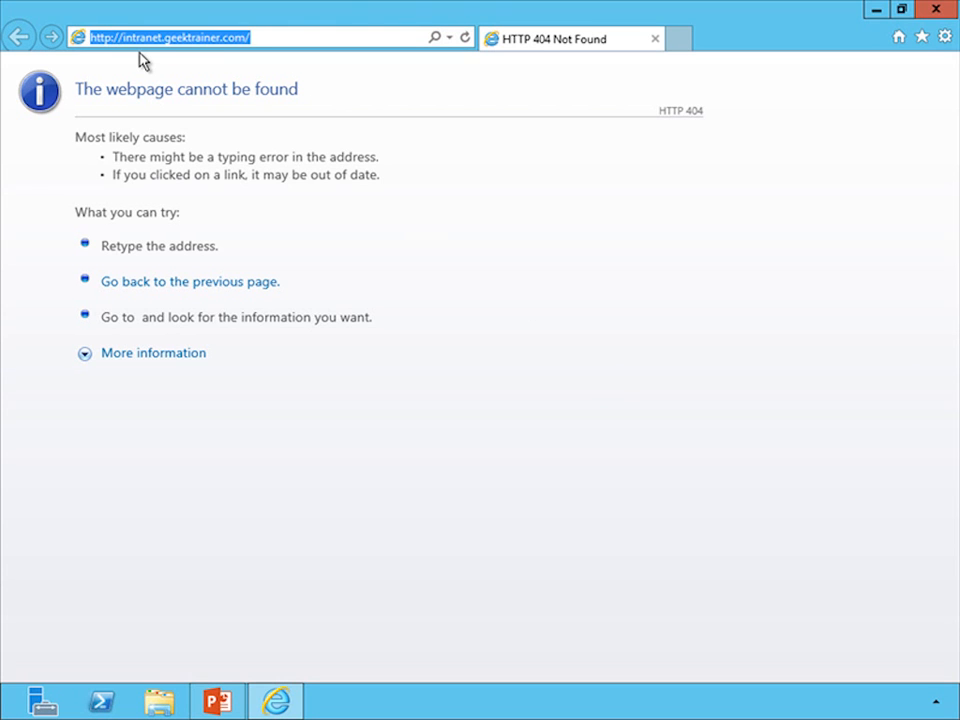
pyautogui.press('Home')
pyautogui.press('Right')
pyautogui.press('Right')
pyautogui.press('Right')
pyautogui.press('Right')
pyautogui.write('s')
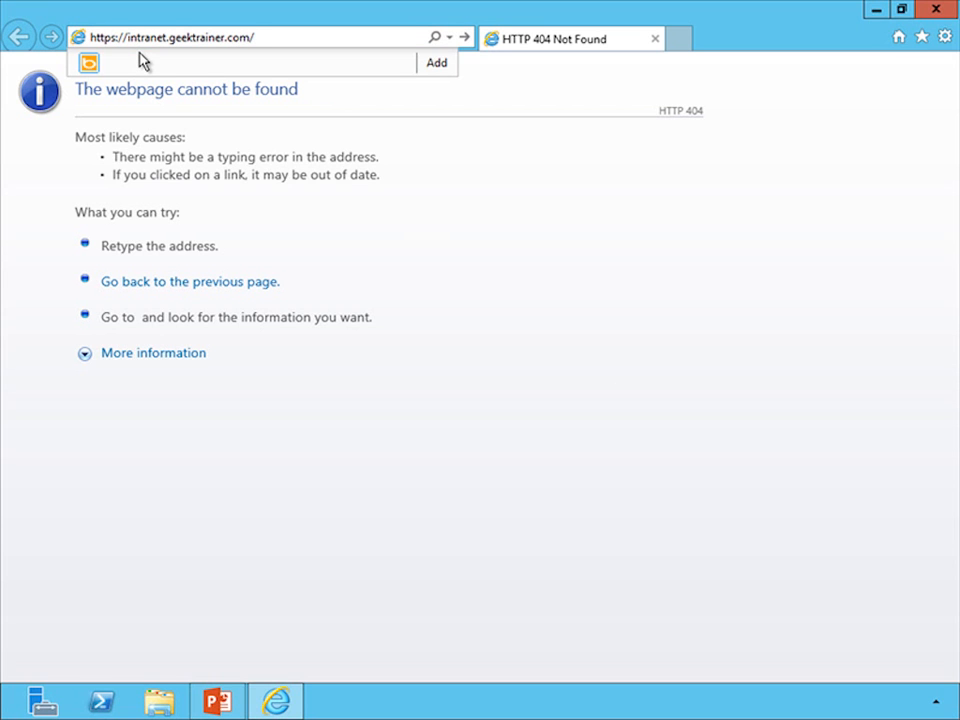
pyautogui.press('Return')
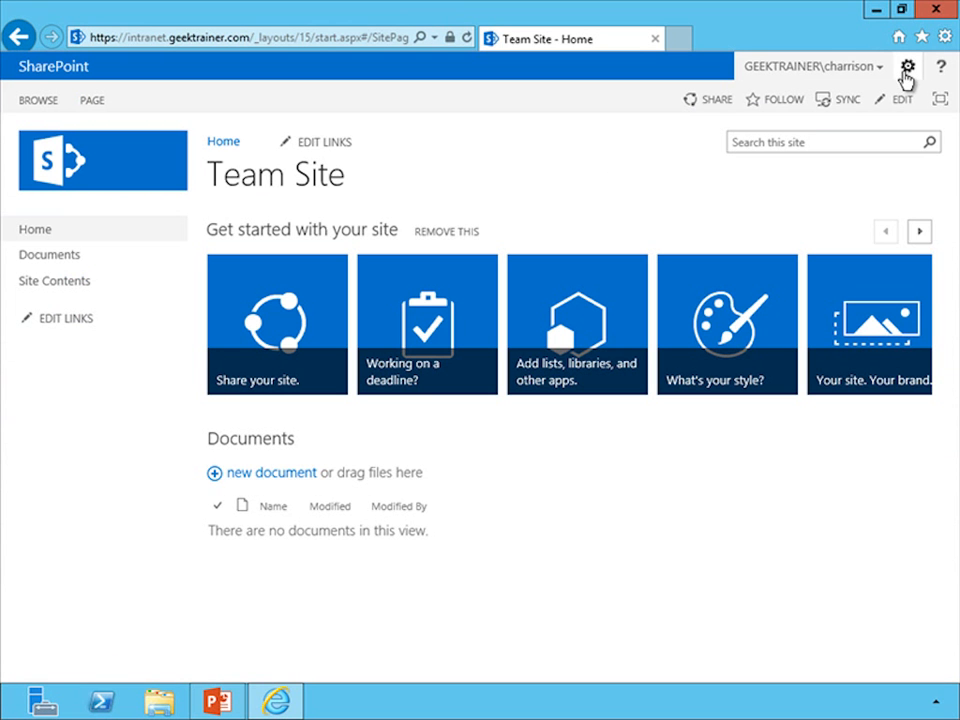
# From the site contents, view the first employee's record in the Employees list and look through its fields.
pyautogui.click(907, 68)
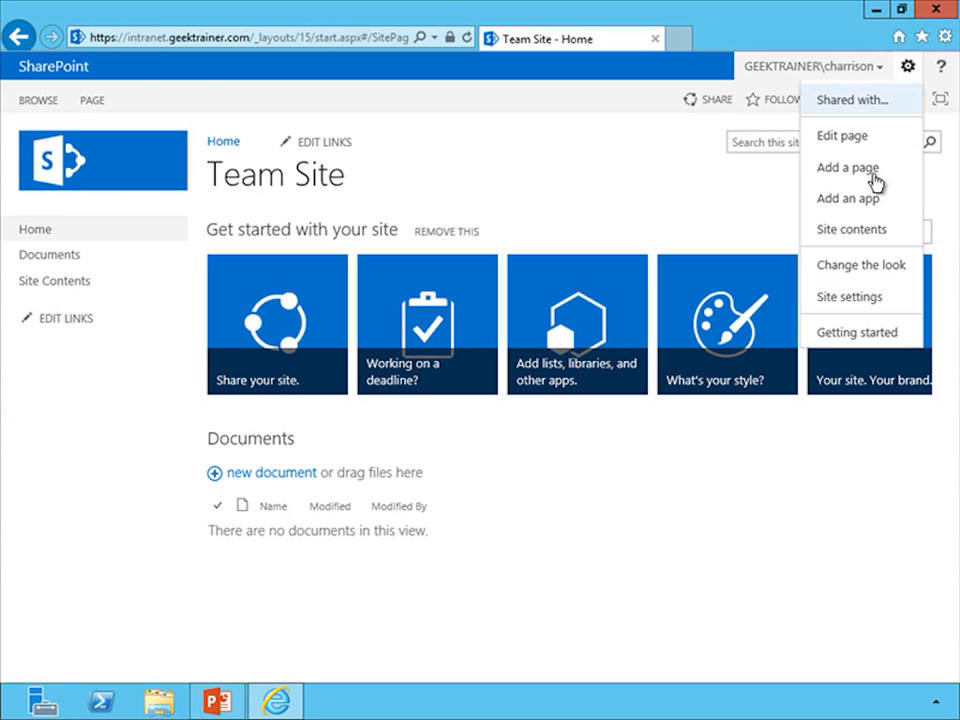
pyautogui.click(849, 232)
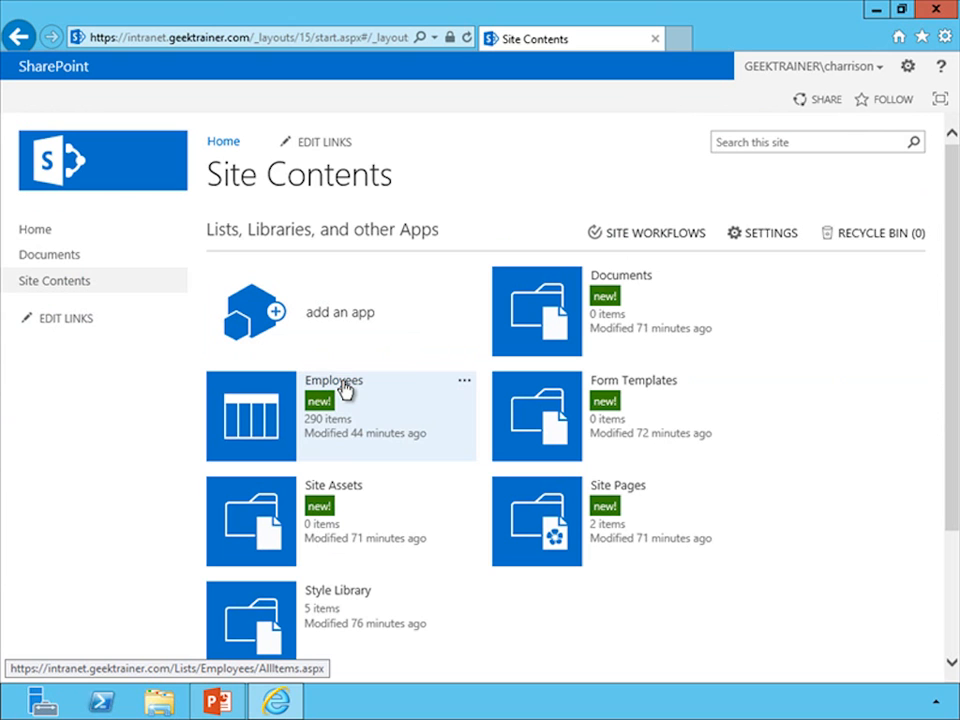
pyautogui.click(334, 381)
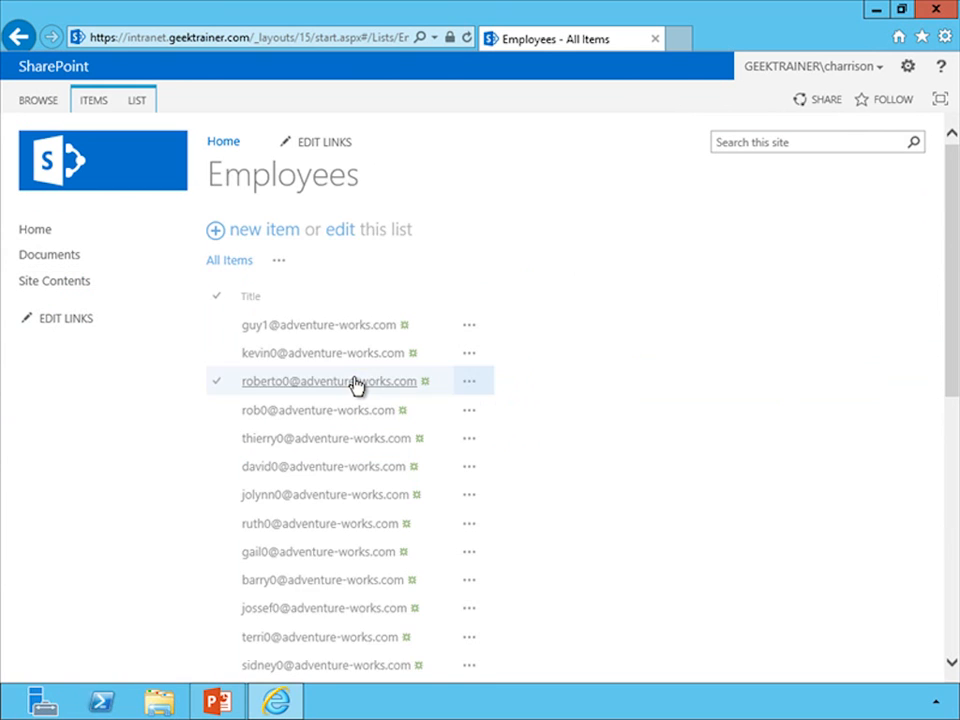
pyautogui.click(469, 328)
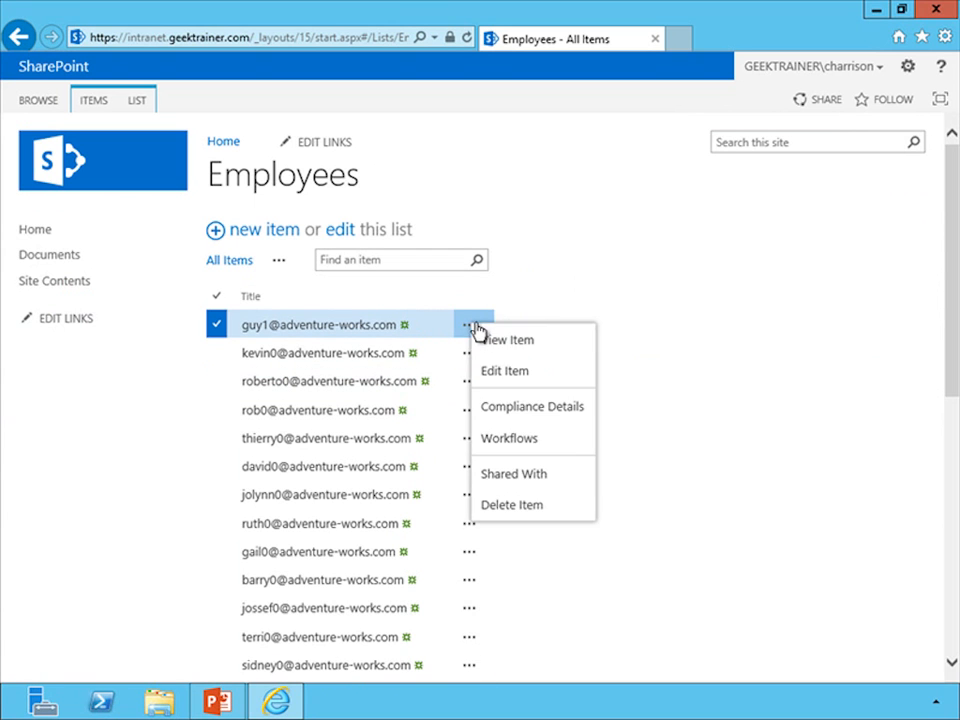
pyautogui.click(495, 342)
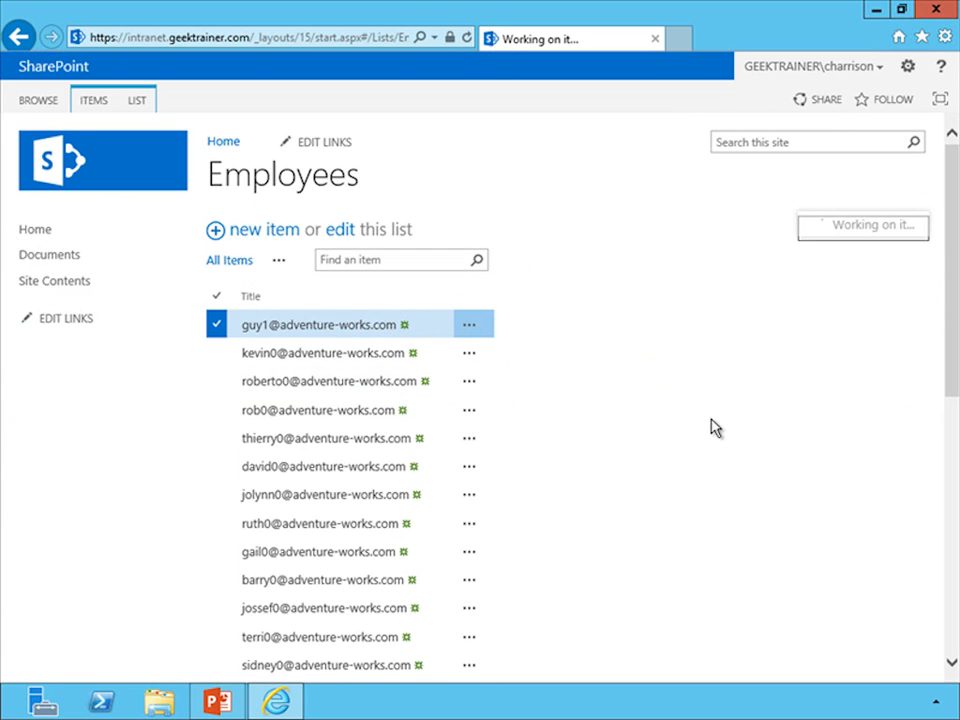
pyautogui.scroll(-1, 717, 451)
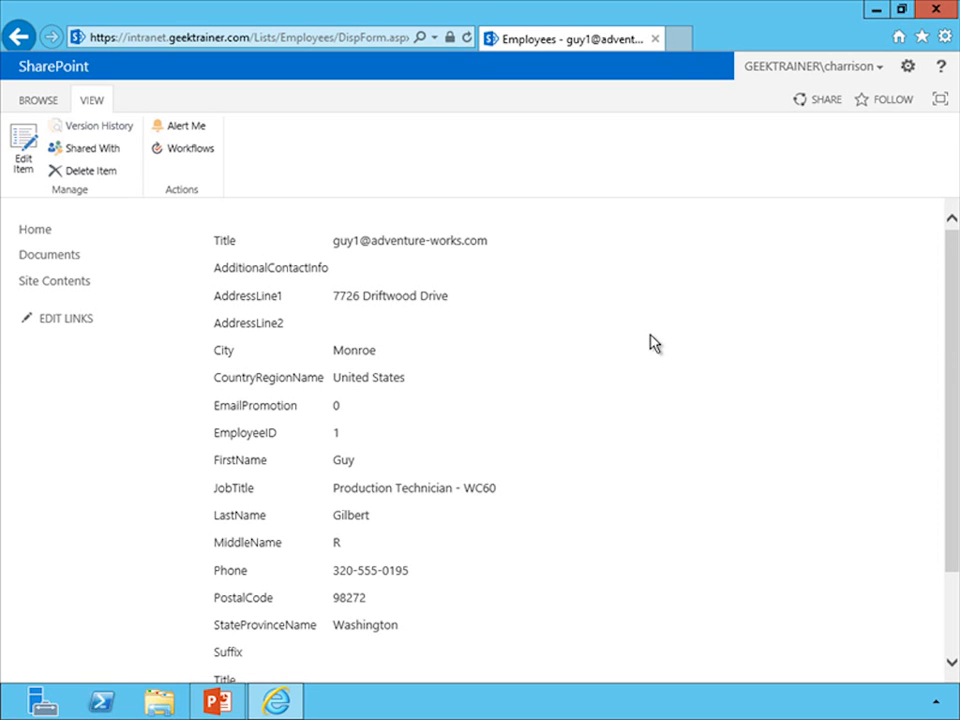
pyautogui.click(678, 39)
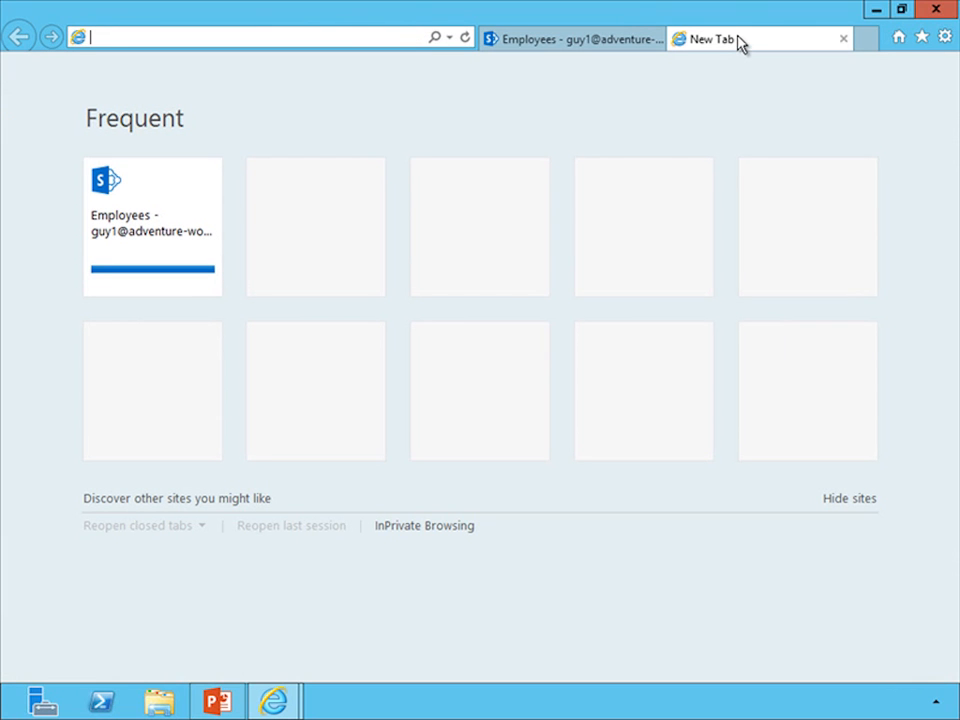
pyautogui.write('https://intranet.geektrainer.com/')
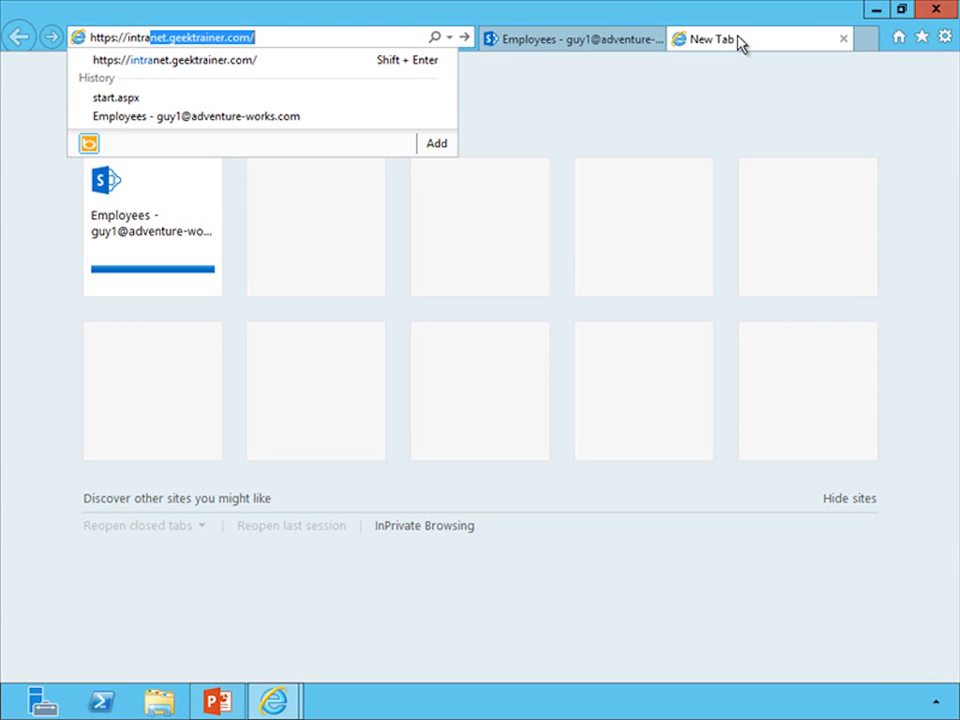
pyautogui.press('End')
pyautogui.write('Search')
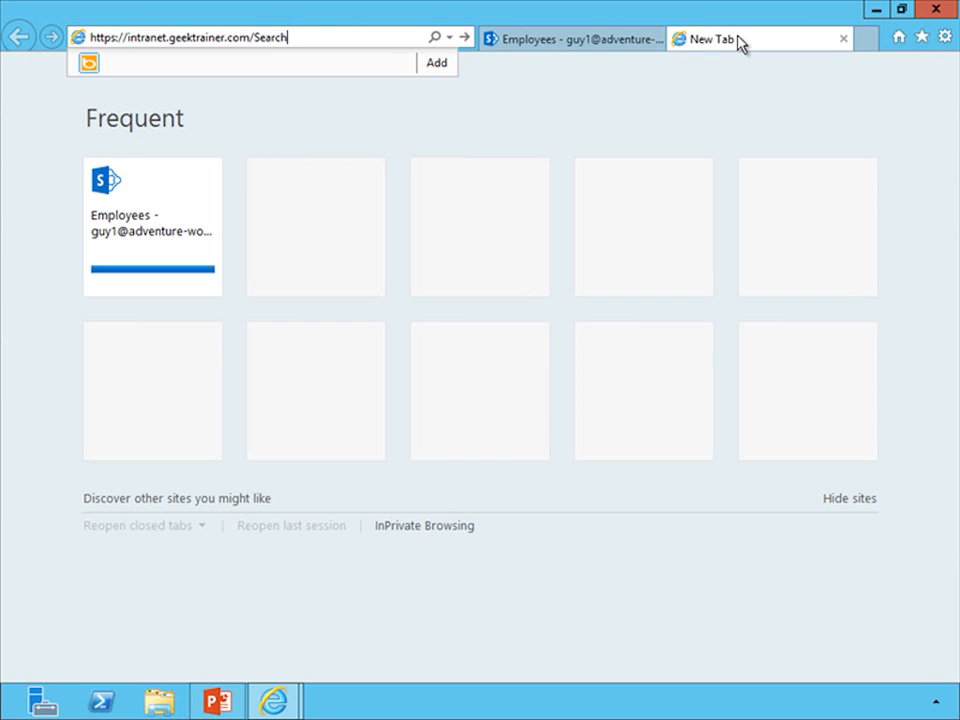
pyautogui.press('Return')
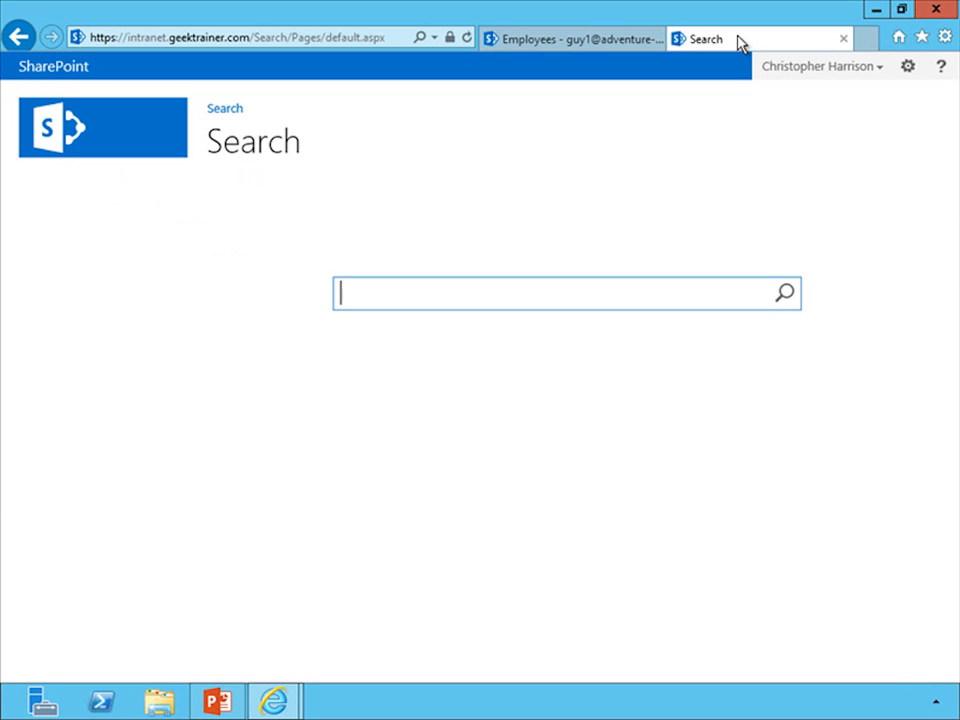
# Search for Washington, view the first matching employee's record and return to the search results.
pyautogui.write('S')
pyautogui.press('BackSpace')
pyautogui.write('Washington')
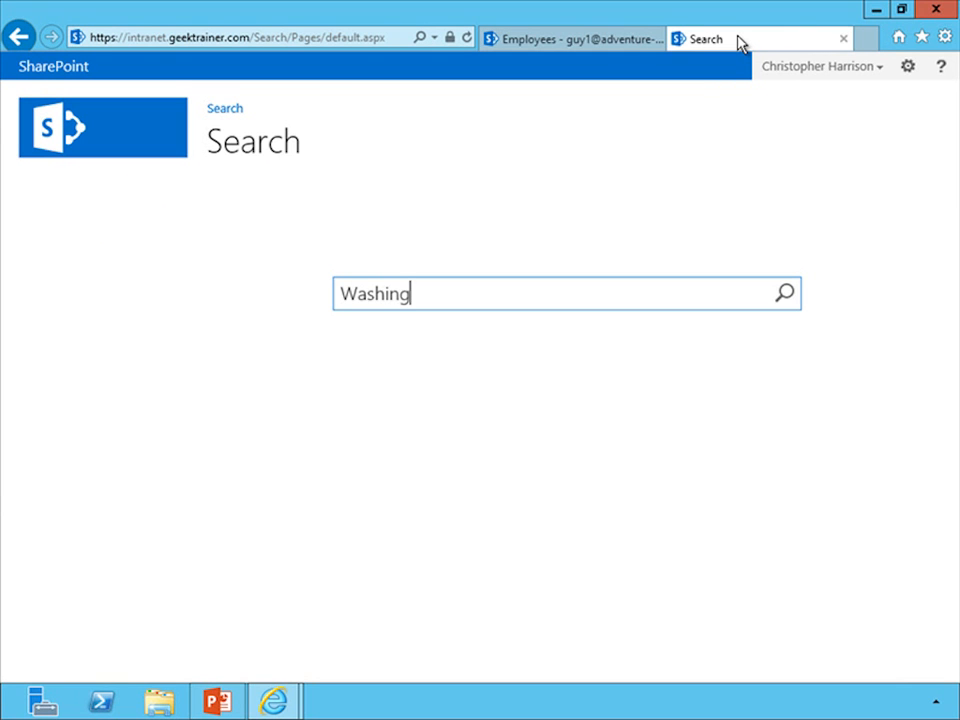
pyautogui.press('Return')
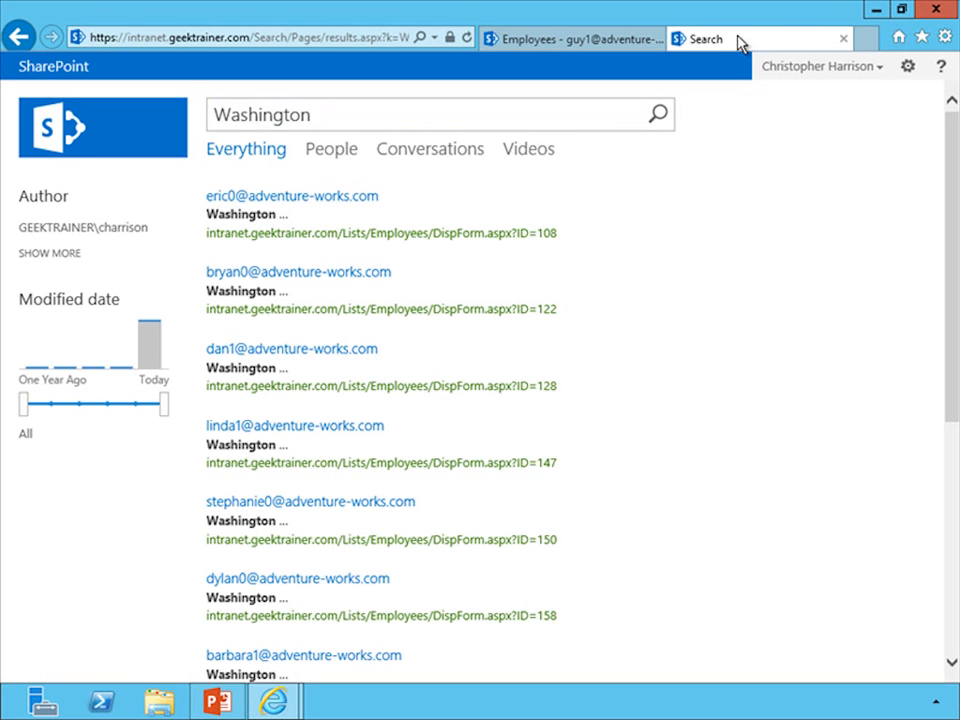
pyautogui.moveTo(621, 195)
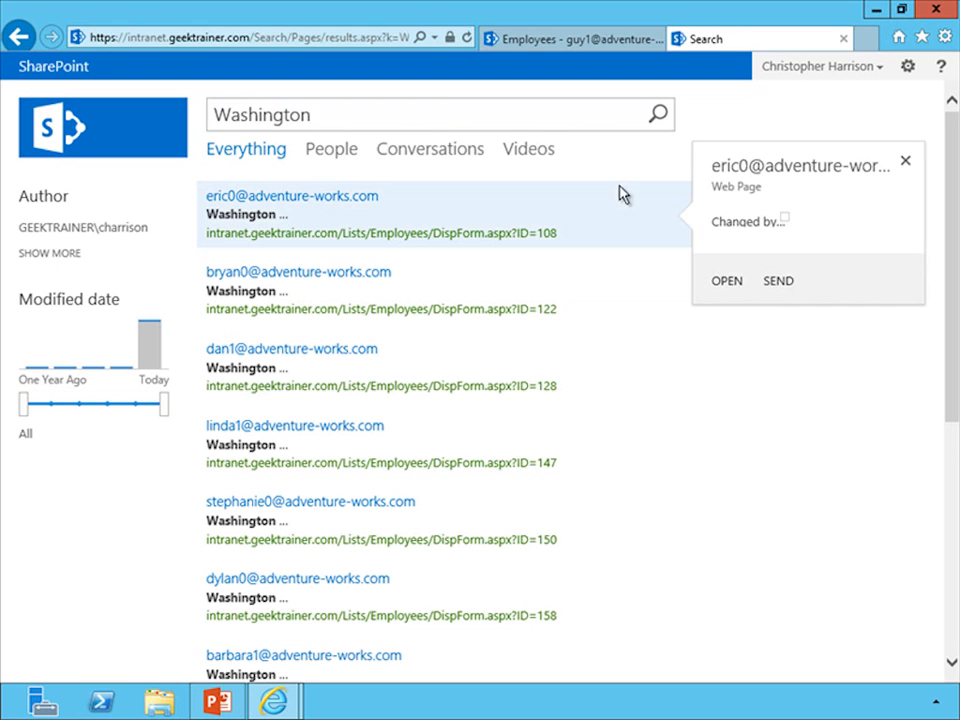
pyautogui.click(727, 282)
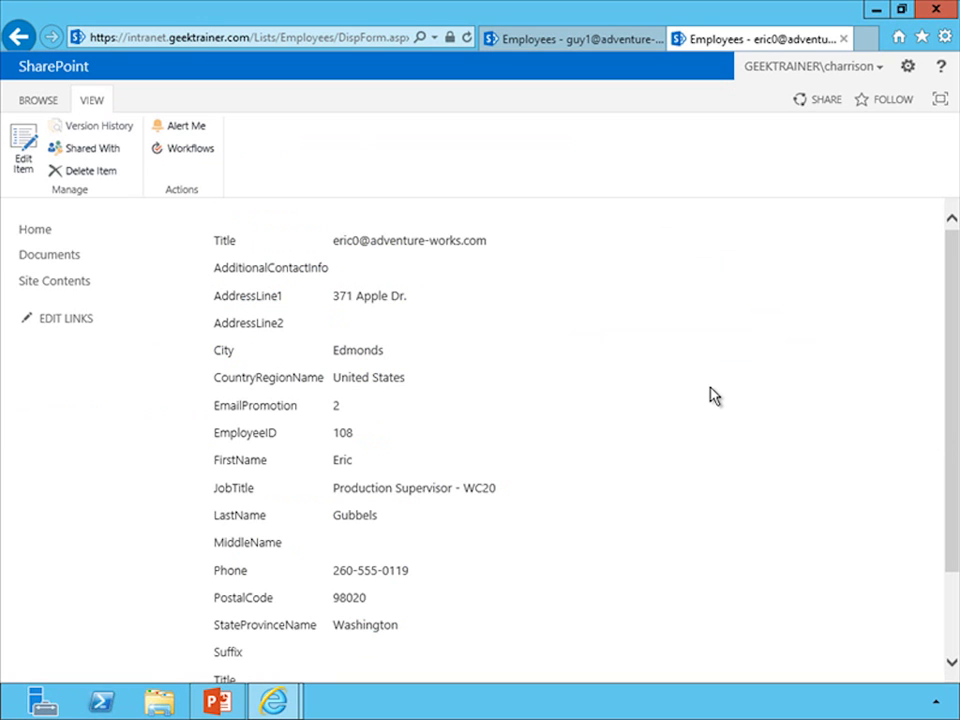
pyautogui.click(18, 36)
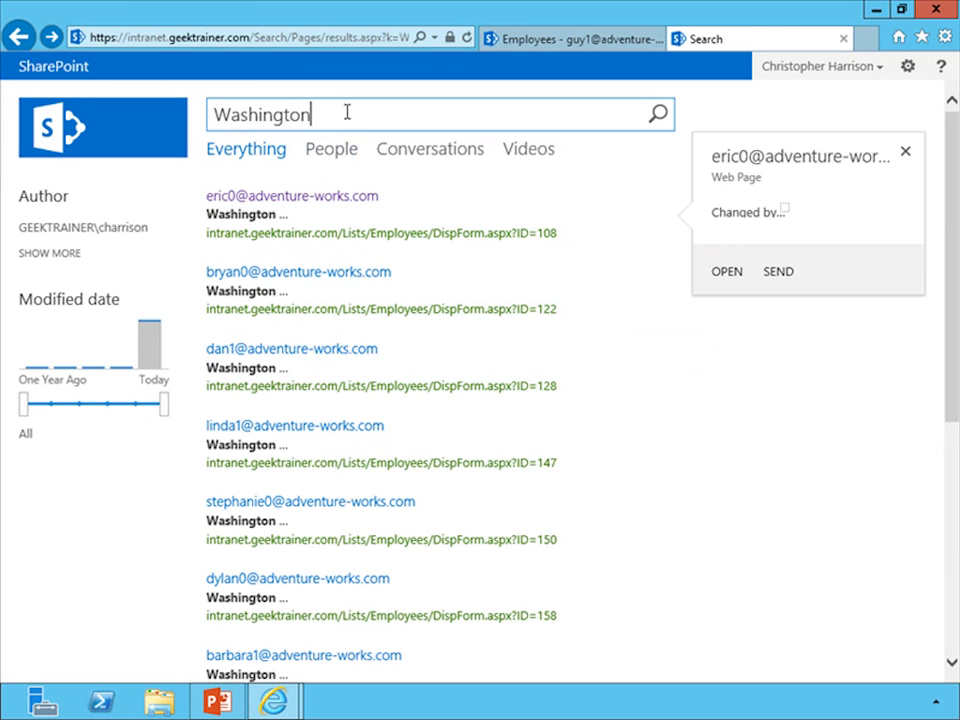
# Replace the query with the property search StateProvinceName:Washington and run it.
pyautogui.click(358, 113)
pyautogui.press('BackSpace')
pyautogui.press('BackSpace')
pyautogui.press('BackSpace')
pyautogui.press('BackSpace')
pyautogui.press('BackSpace')
pyautogui.press('BackSpace')
pyautogui.press('BackSpace')
pyautogui.press('BackSpace')
pyautogui.press('BackSpace')
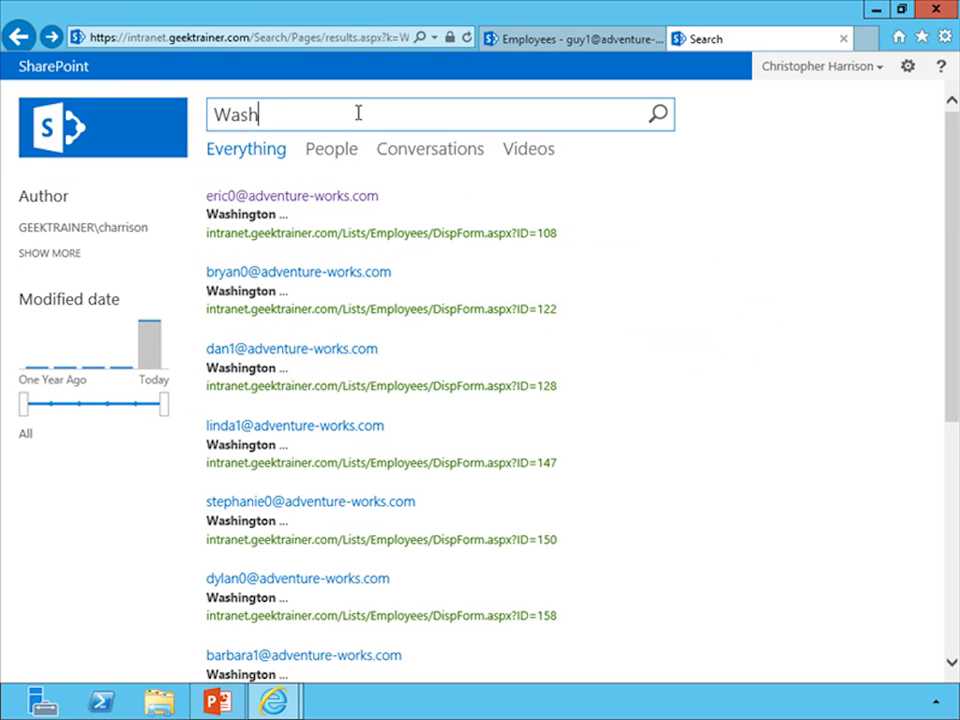
pyautogui.press('BackSpace')
pyautogui.write('Sate')
pyautogui.press('BackSpace')
pyautogui.press('BackSpace')
pyautogui.write('tateProvinceN')
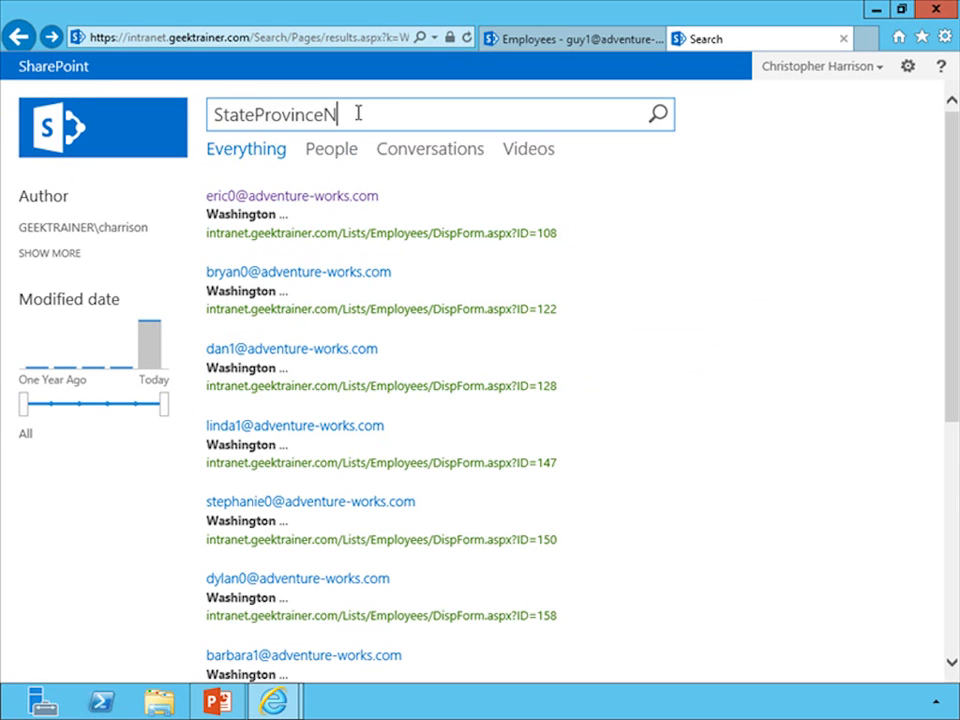
pyautogui.write('ame:Washington')
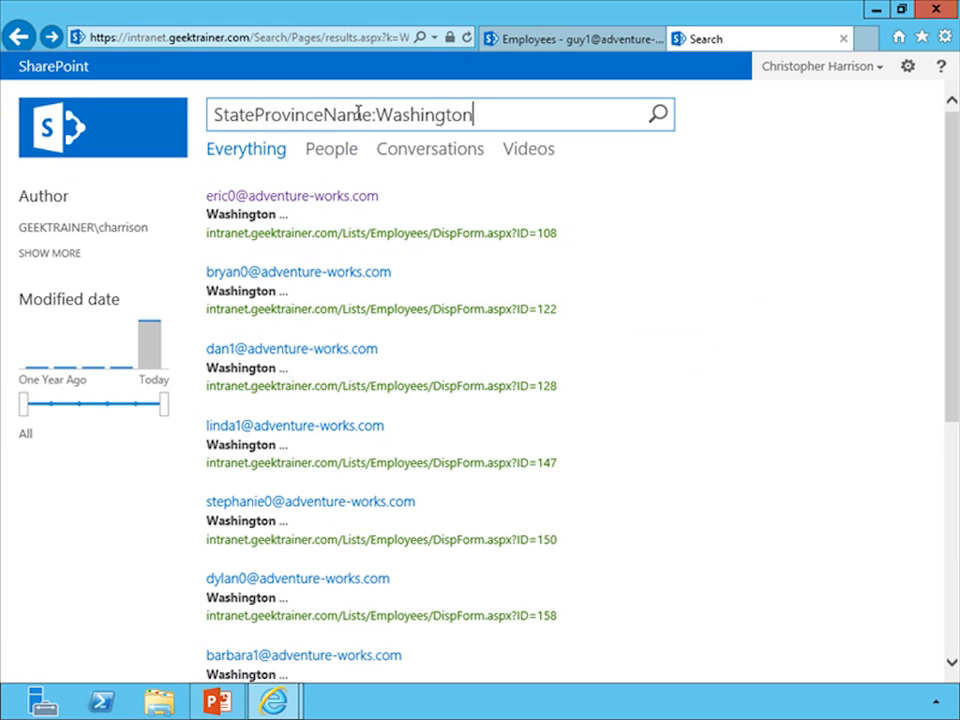
pyautogui.click(659, 124)
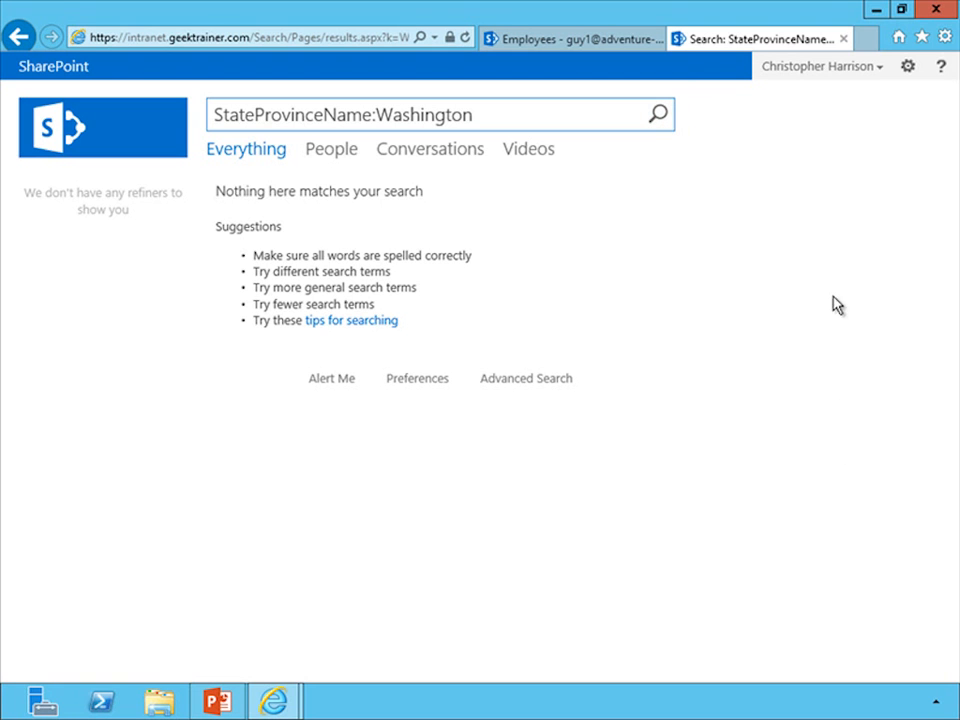
pyautogui.click(862, 40)
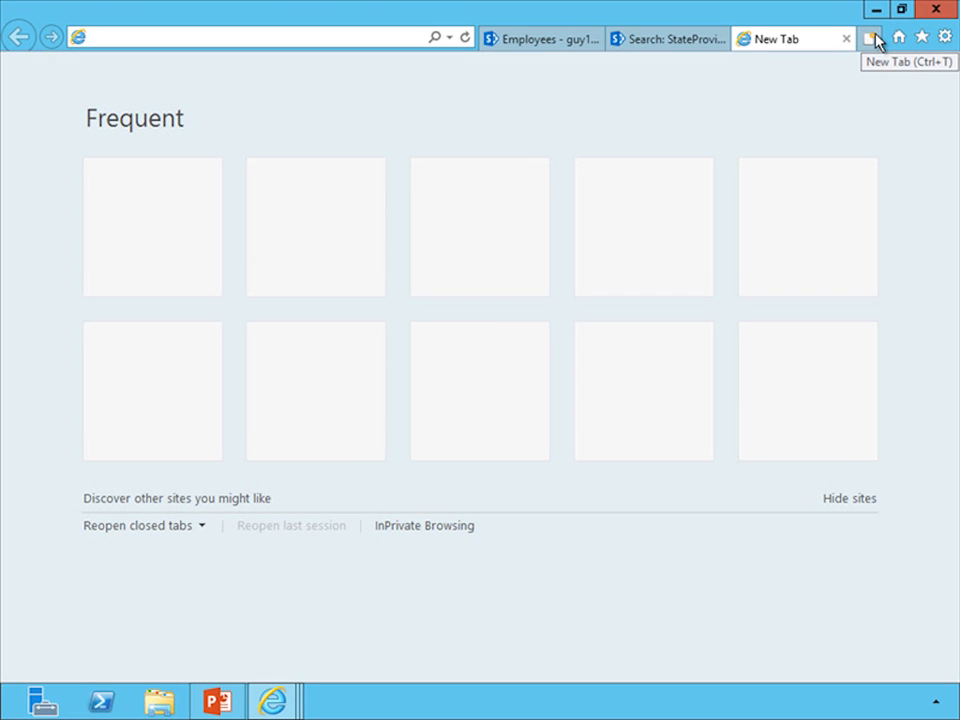
pyautogui.write('https://centraladmin')
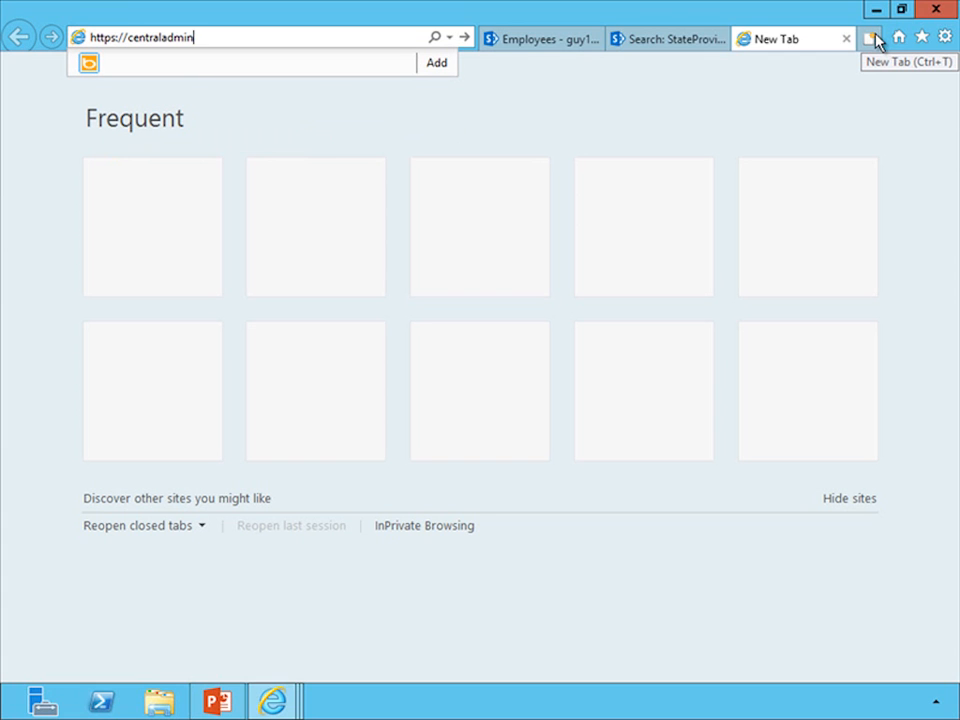
pyautogui.write('.geektrainer.com')
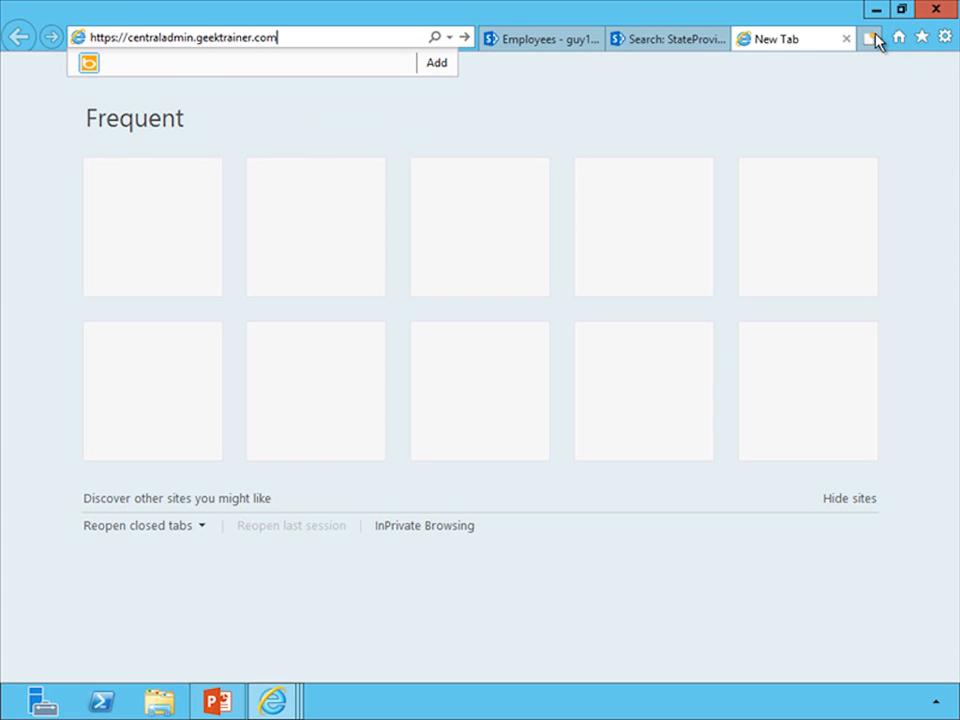
pyautogui.write(':4242')
pyautogui.press('Return')
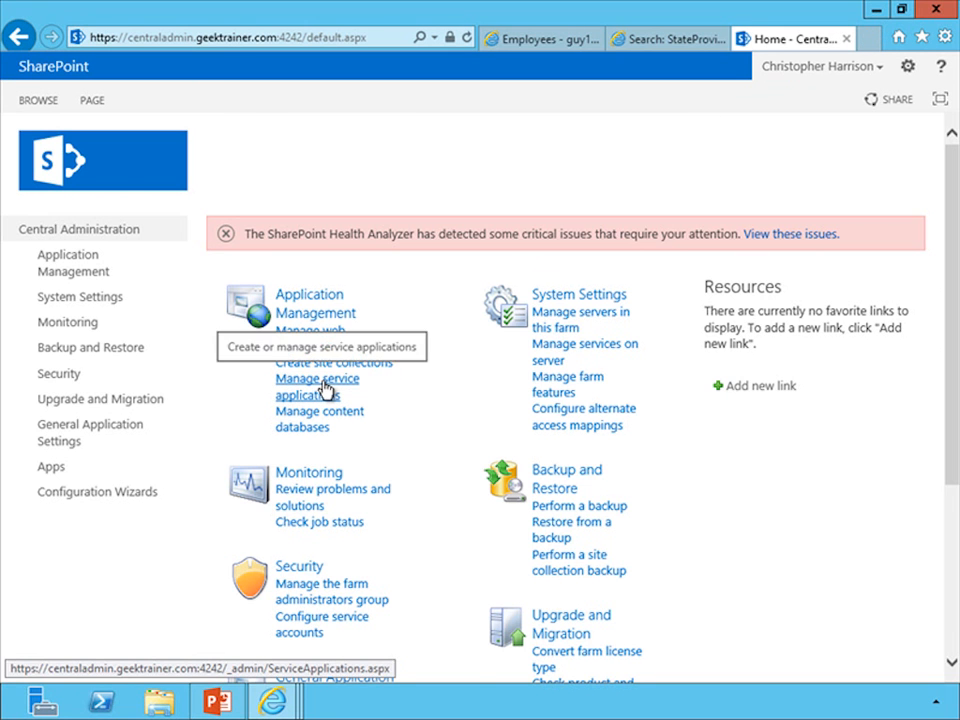
# Open the managed properties page of the SharePoint Search service application.
pyautogui.click(325, 388)
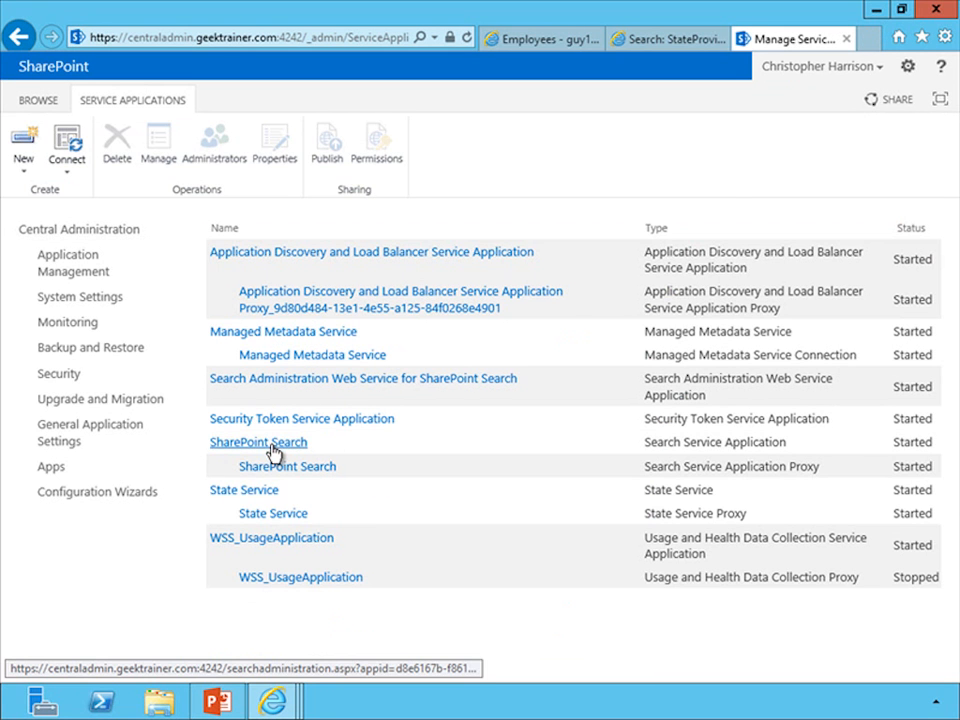
pyautogui.click(271, 447)
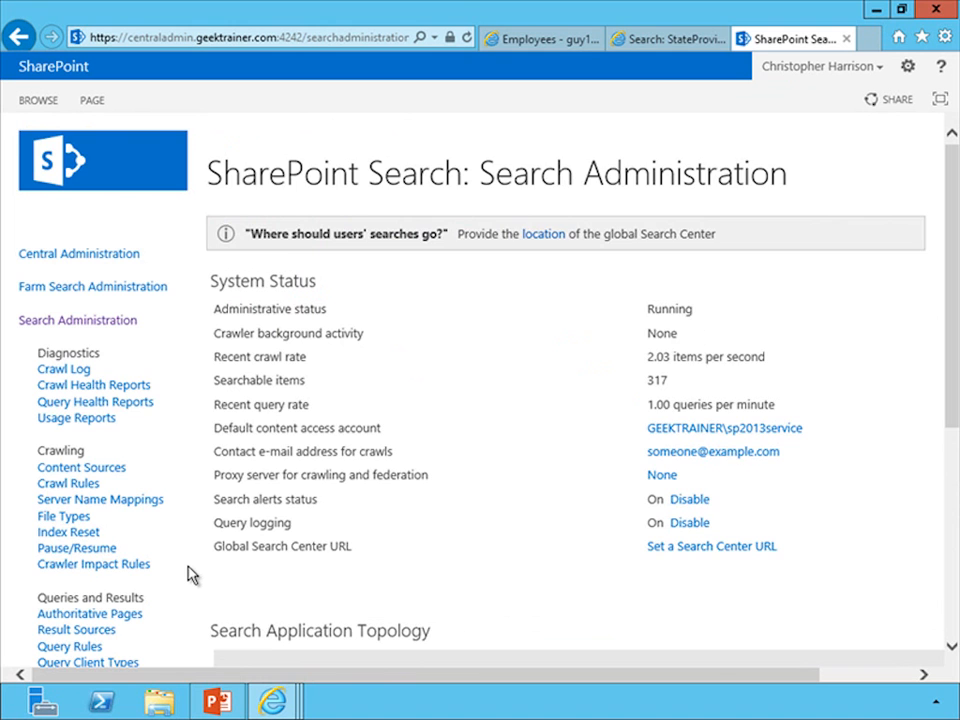
pyautogui.scroll(-3, 192, 575)
pyautogui.click(103, 514)
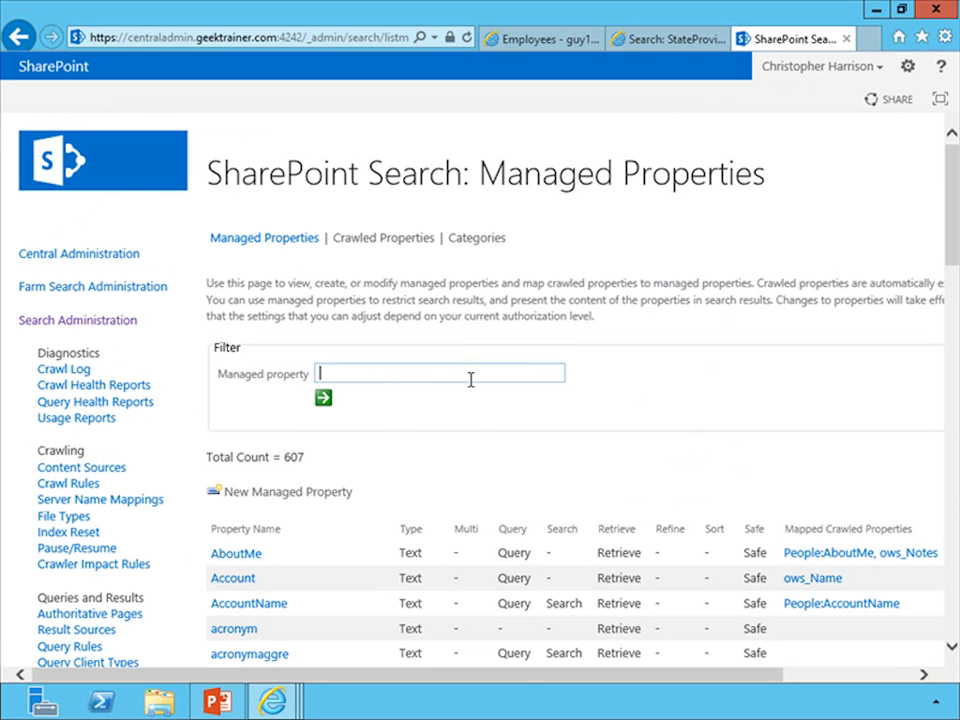
# Look up StateProvinceName among the crawled properties and check its mapping.
pyautogui.click(397, 244)
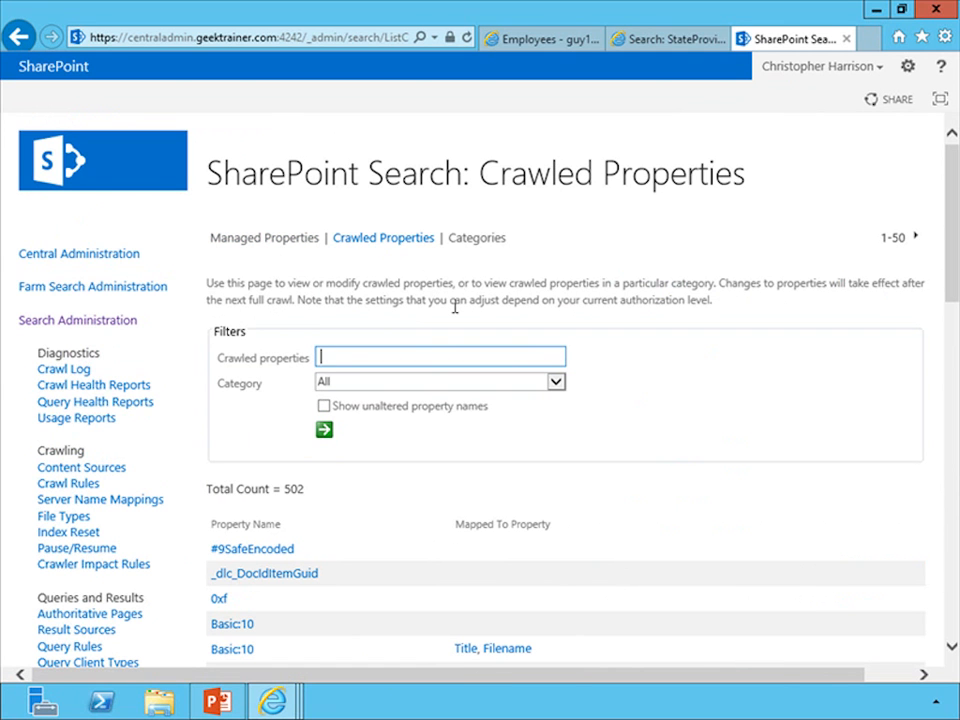
pyautogui.write('StateProvinceName')
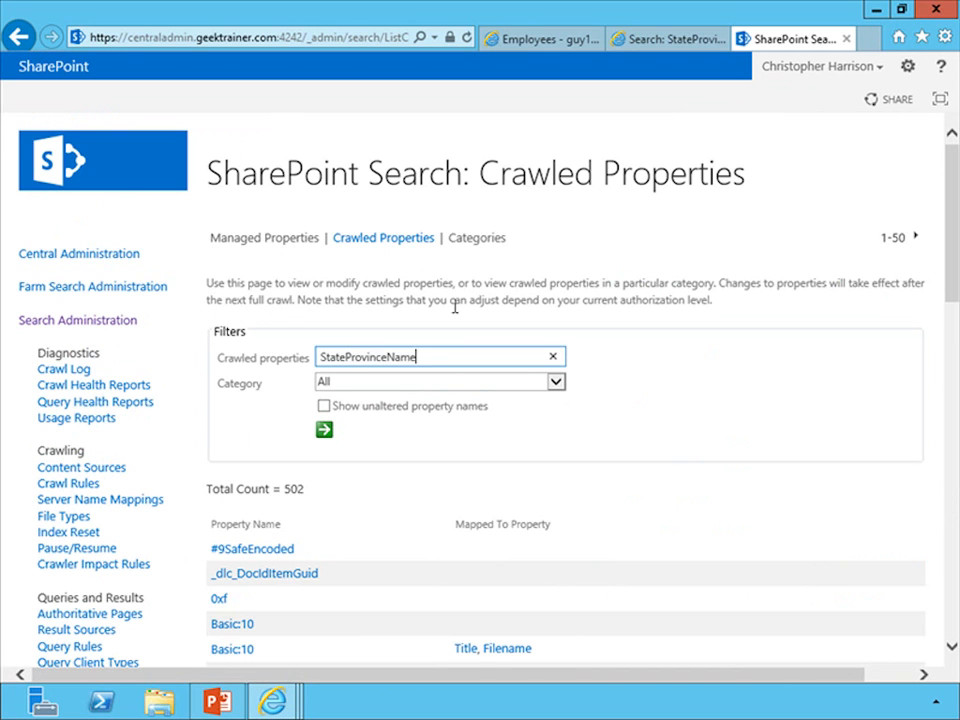
pyautogui.click(327, 435)
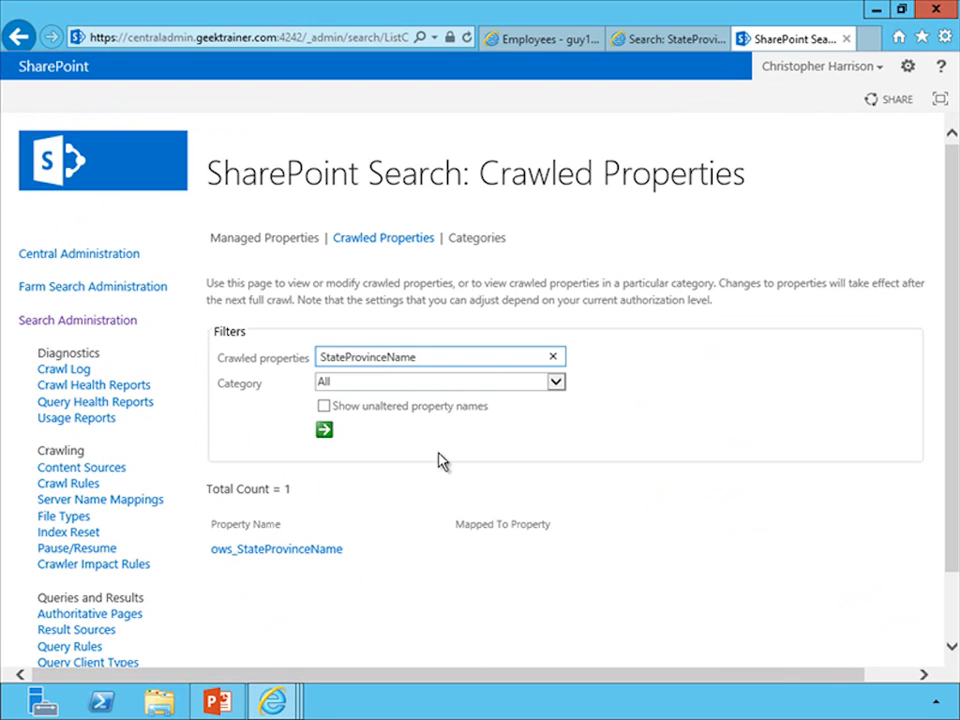
pyautogui.moveTo(289, 566)
# Start a new managed property and name it StateProvinceName.
pyautogui.click(290, 244)
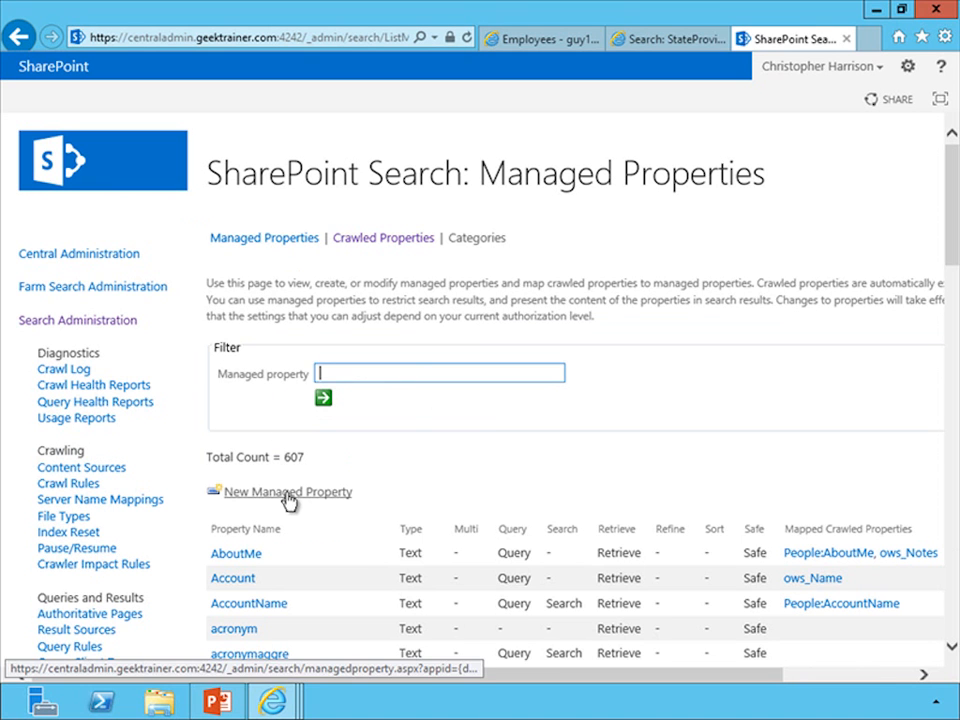
pyautogui.click(289, 501)
pyautogui.write('S')
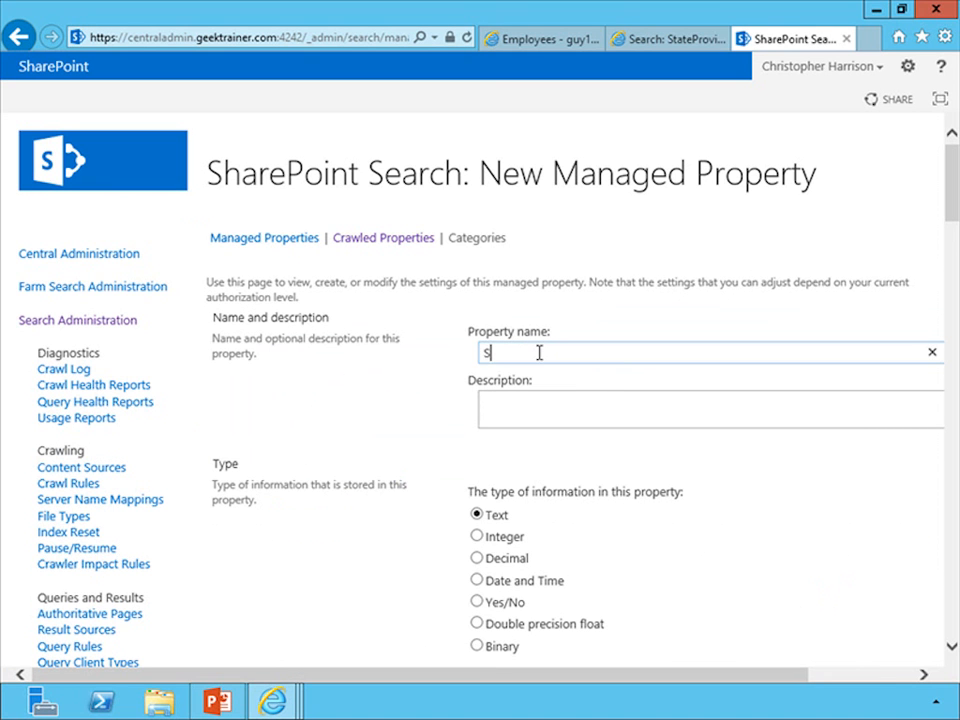
pyautogui.write('tateProvinceName')
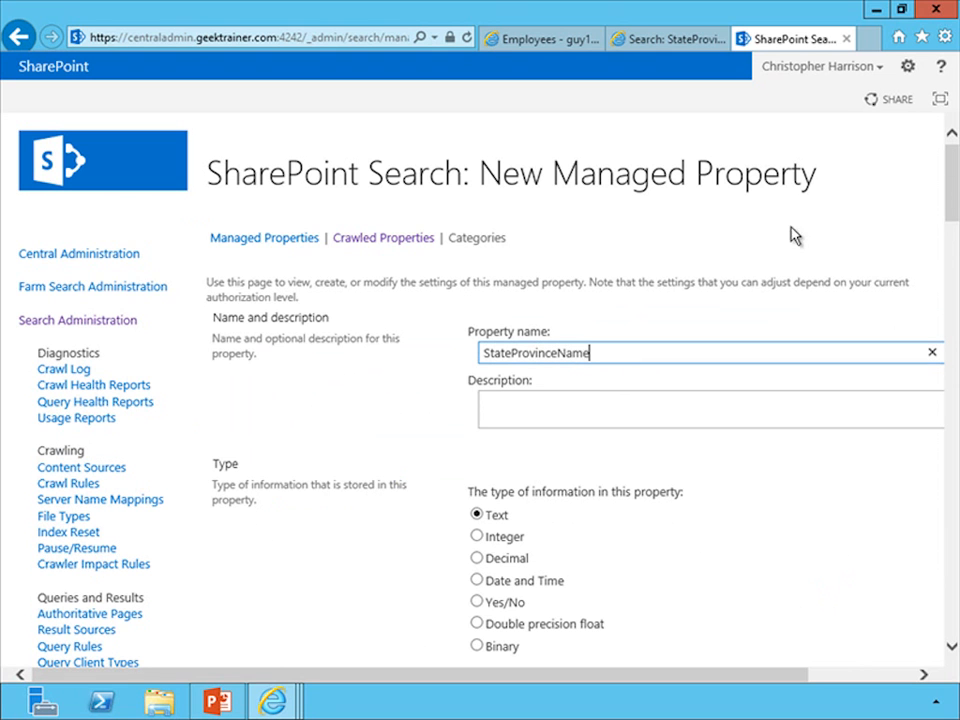
# Make the new StateProvinceName managed property searchable and queryable.
pyautogui.moveTo(951, 189); pyautogui.dragTo(950, 246)
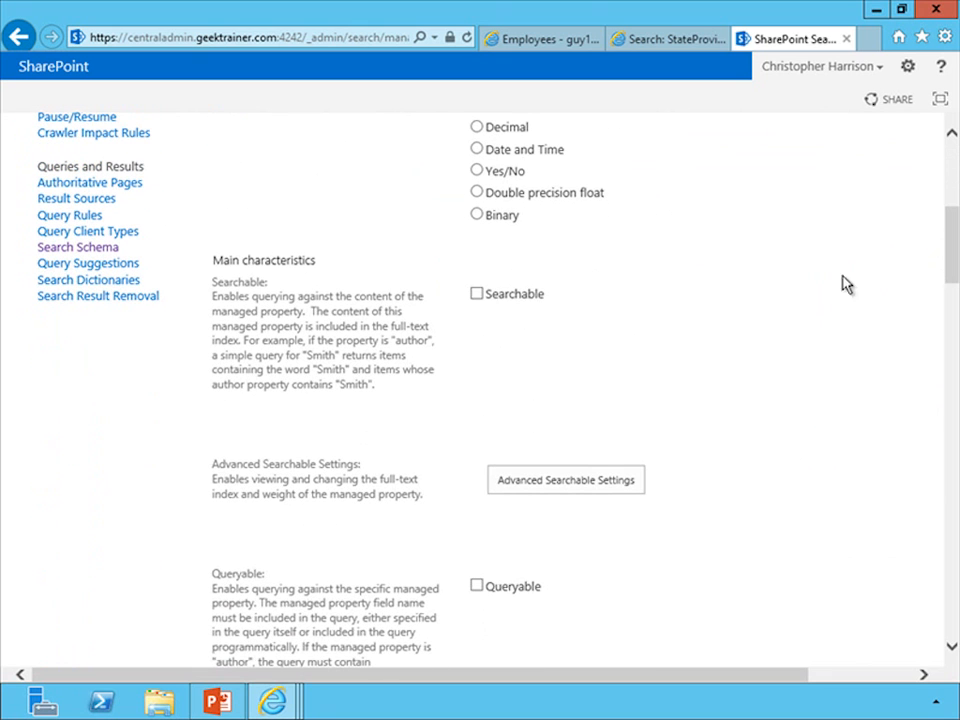
pyautogui.click(503, 297)
pyautogui.click(494, 593)
# Map the new managed property to the crawled property ows_StateProvinceName, found by searching for stateprovincename.
pyautogui.moveTo(953, 264); pyautogui.dragTo(939, 520)
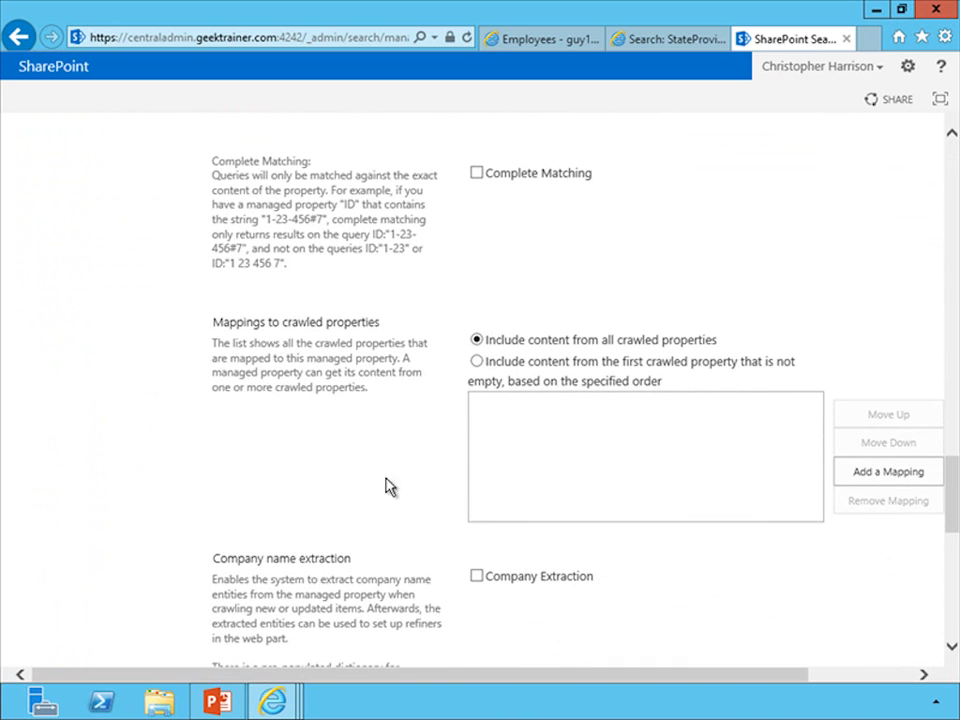
pyautogui.click(862, 484)
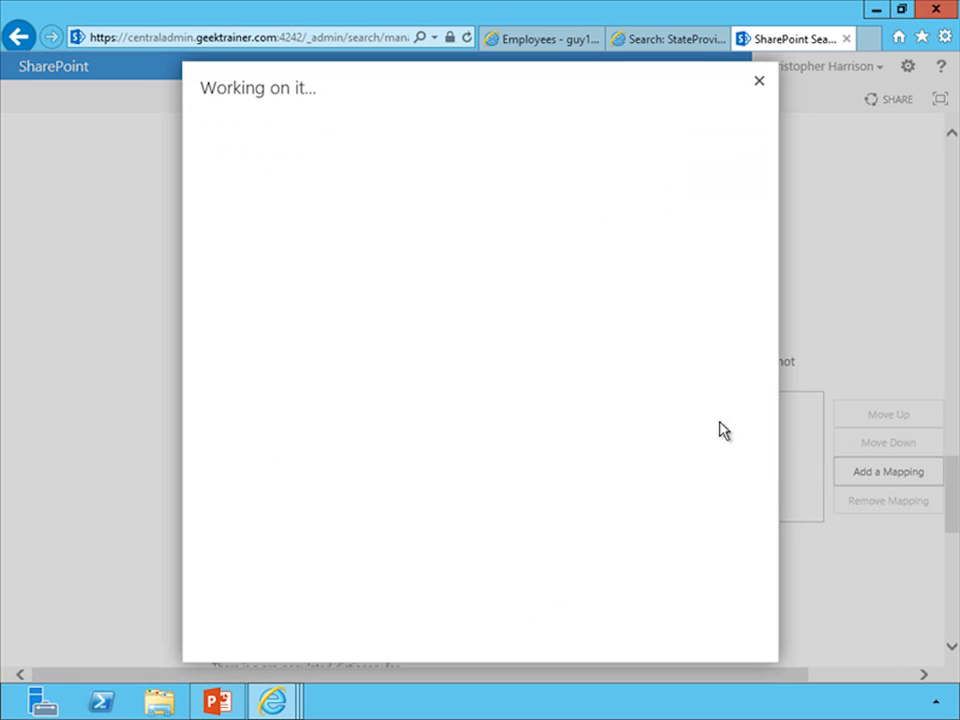
pyautogui.click(449, 219)
pyautogui.write('stateprovincename')
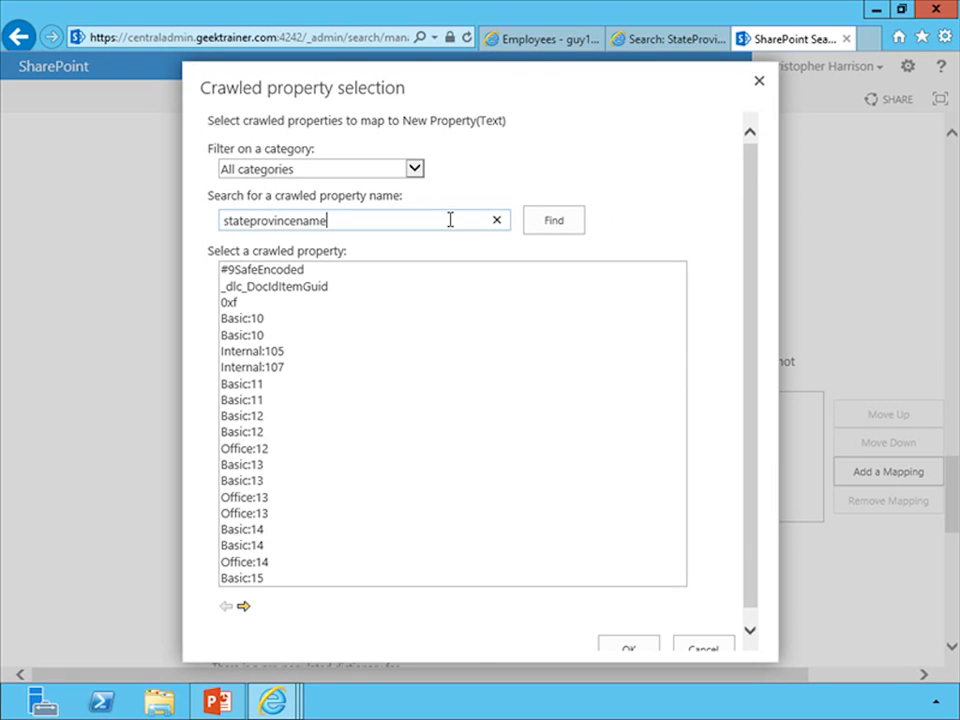
pyautogui.click(542, 229)
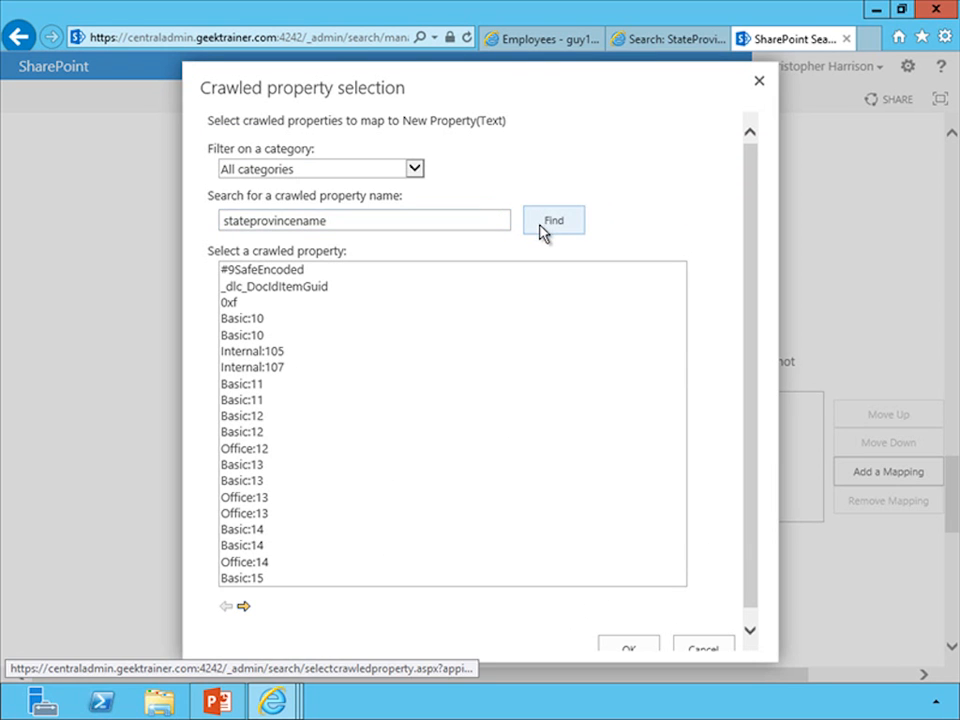
pyautogui.click(321, 272)
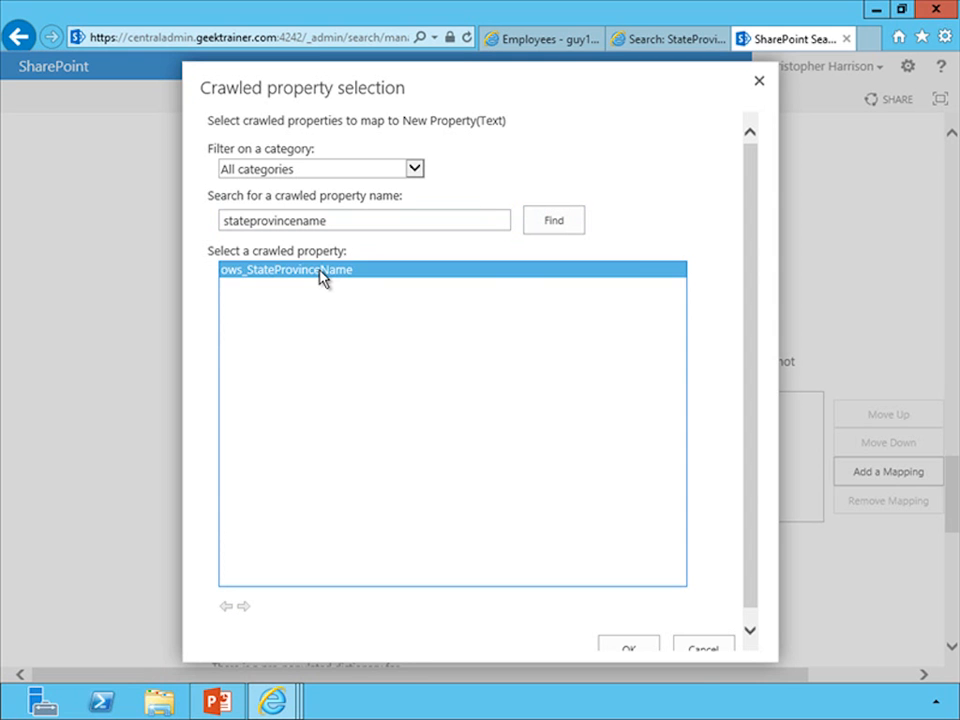
pyautogui.click(619, 650)
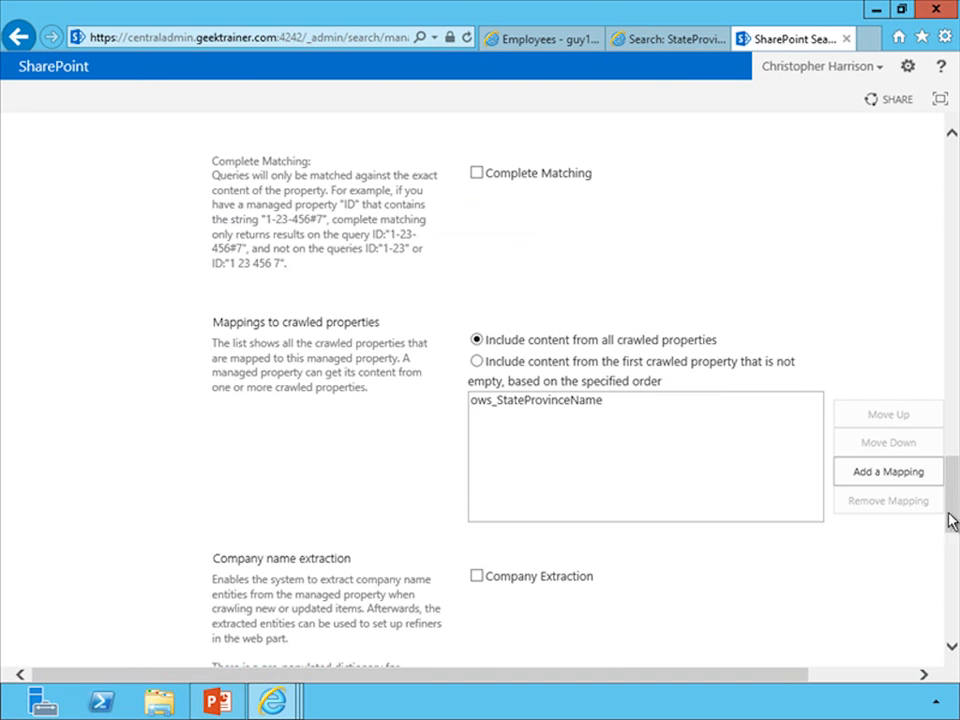
# Save the new StateProvinceName managed property with its settings and mapping.
pyautogui.moveTo(950, 520); pyautogui.dragTo(951, 626)
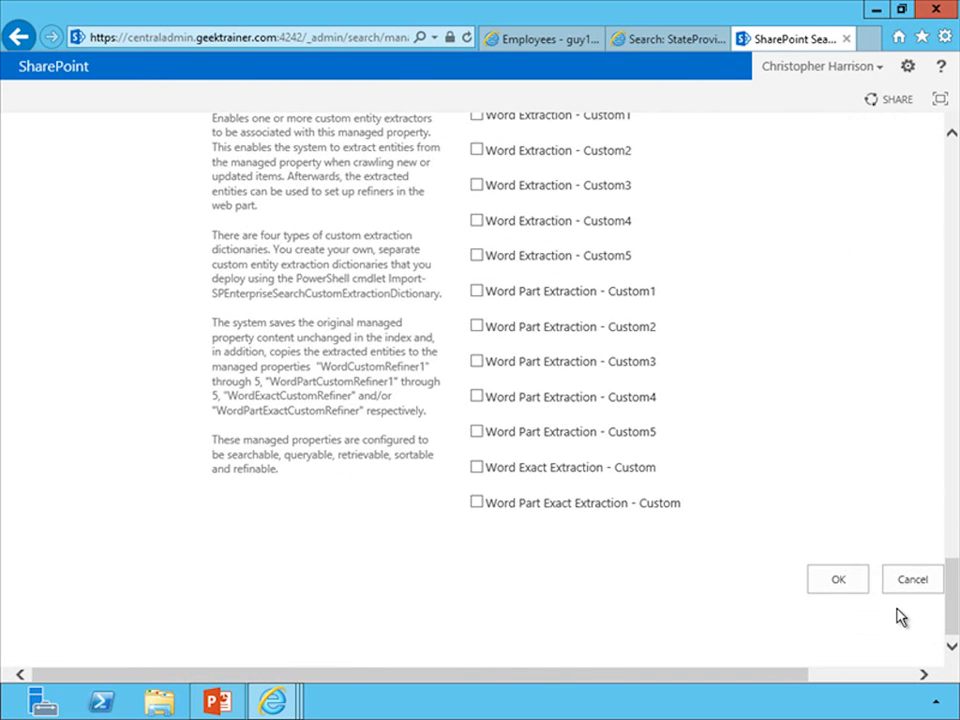
pyautogui.click(836, 583)
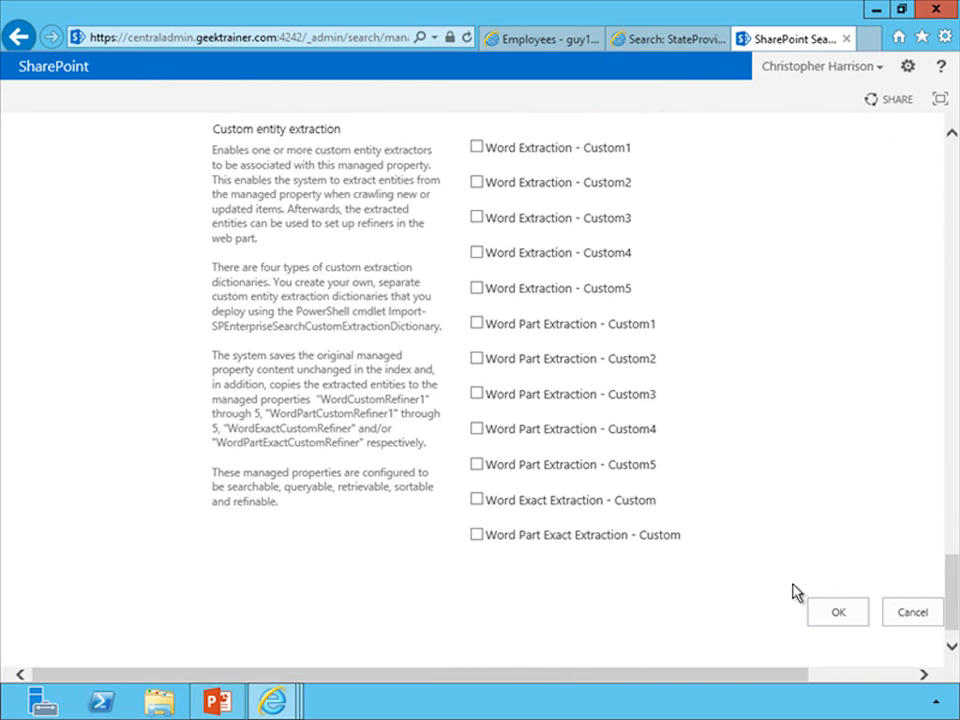
pyautogui.click(839, 583)
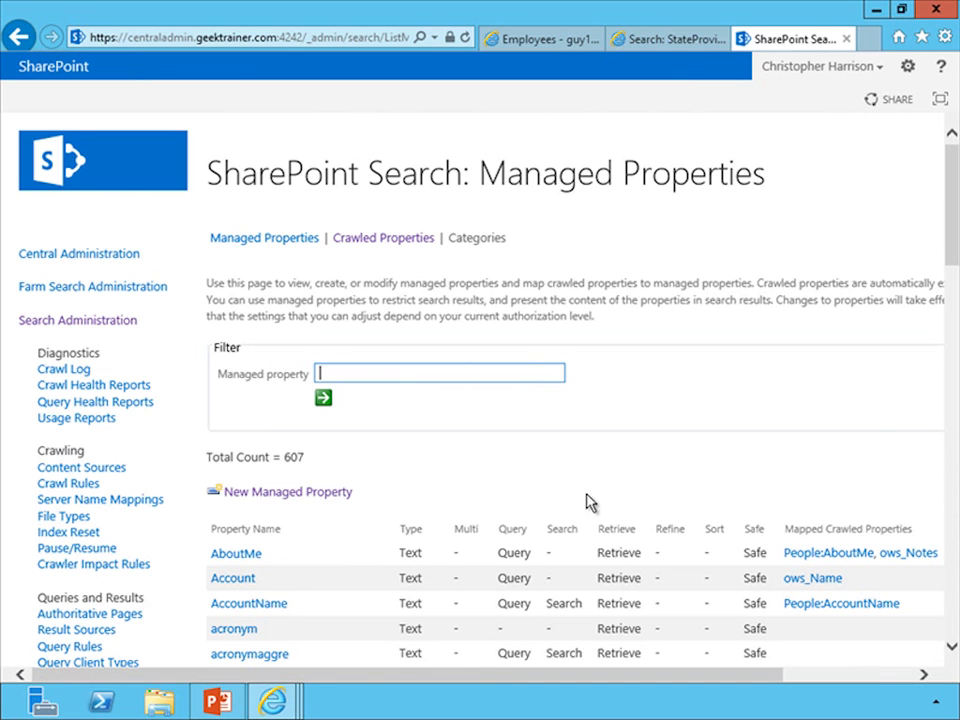
# Start a full crawl of the Local SharePoint sites content source.
pyautogui.click(92, 470)
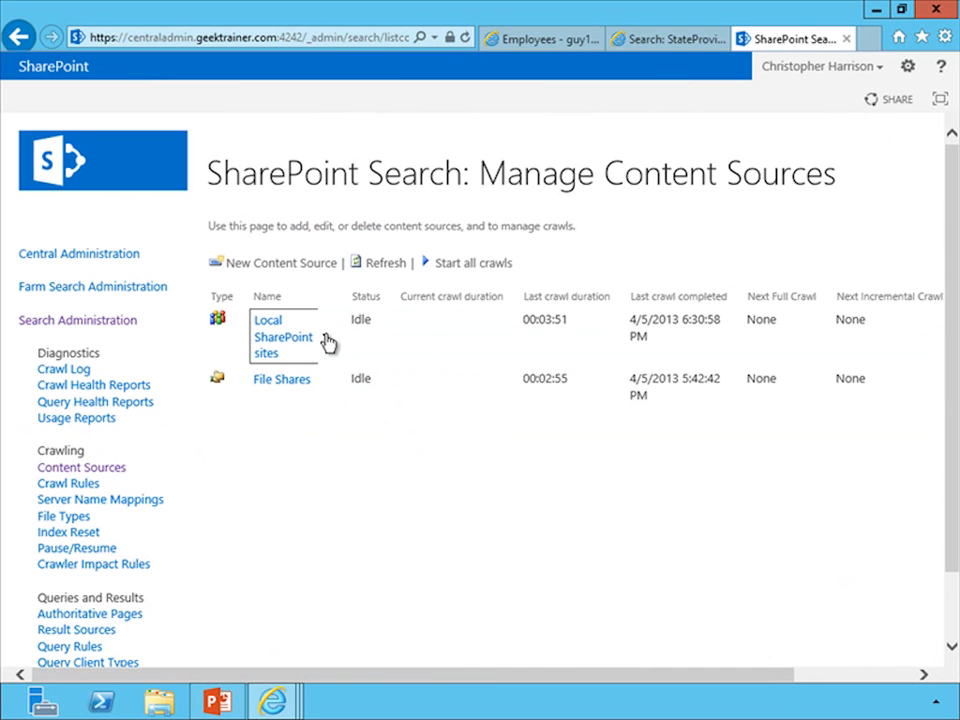
pyautogui.click(325, 341)
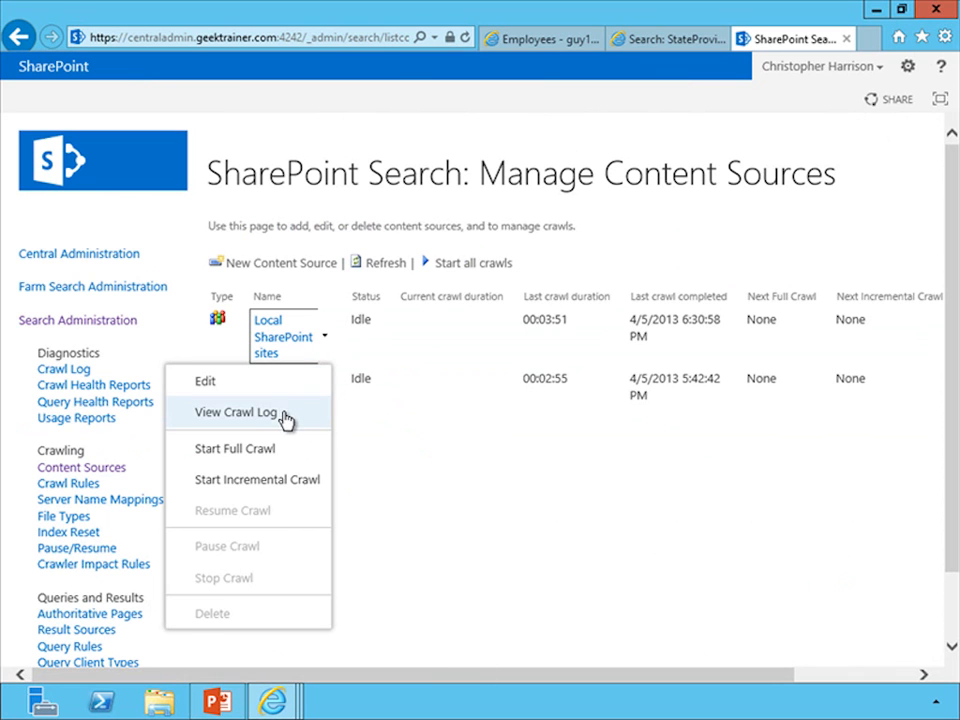
pyautogui.click(278, 450)
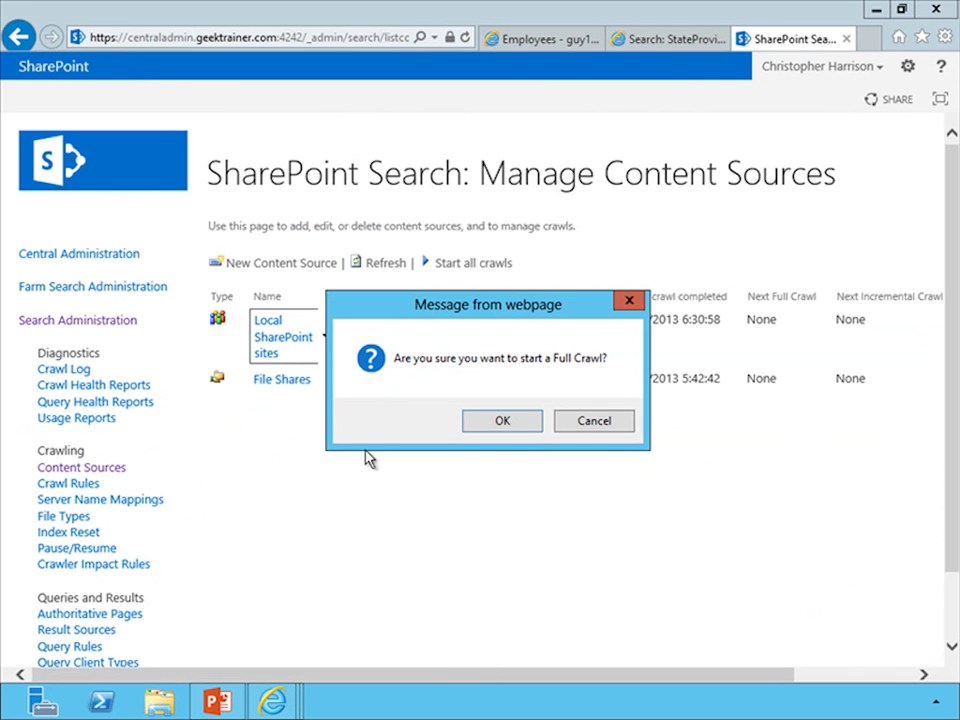
pyautogui.click(500, 421)
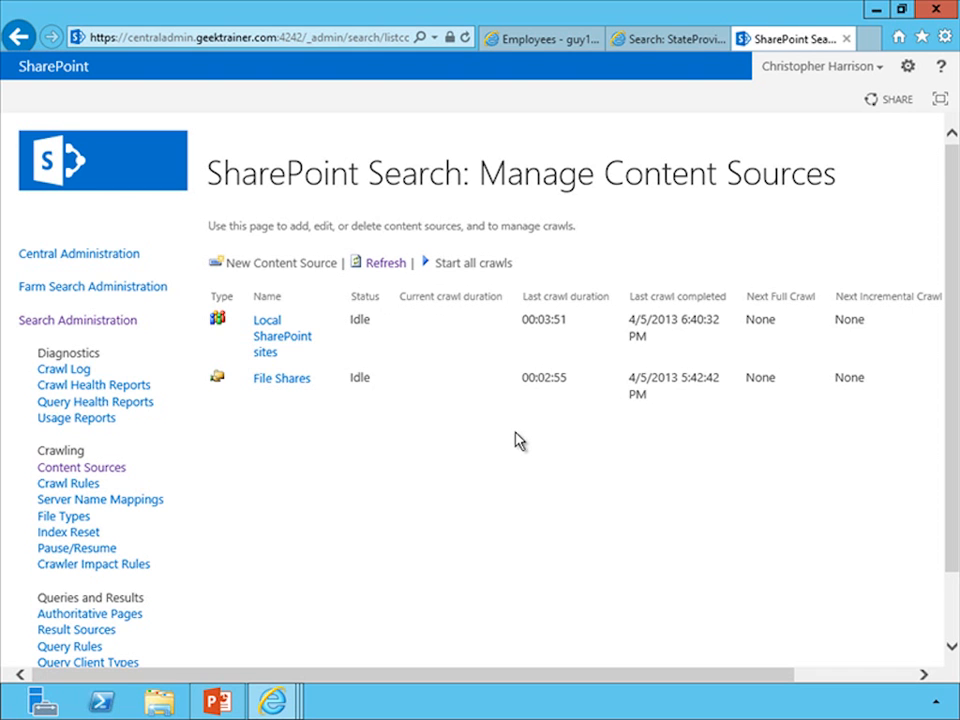
# Return to the search center results page and rerun the query StateProvinceName:Washington.
pyautogui.click(657, 40)
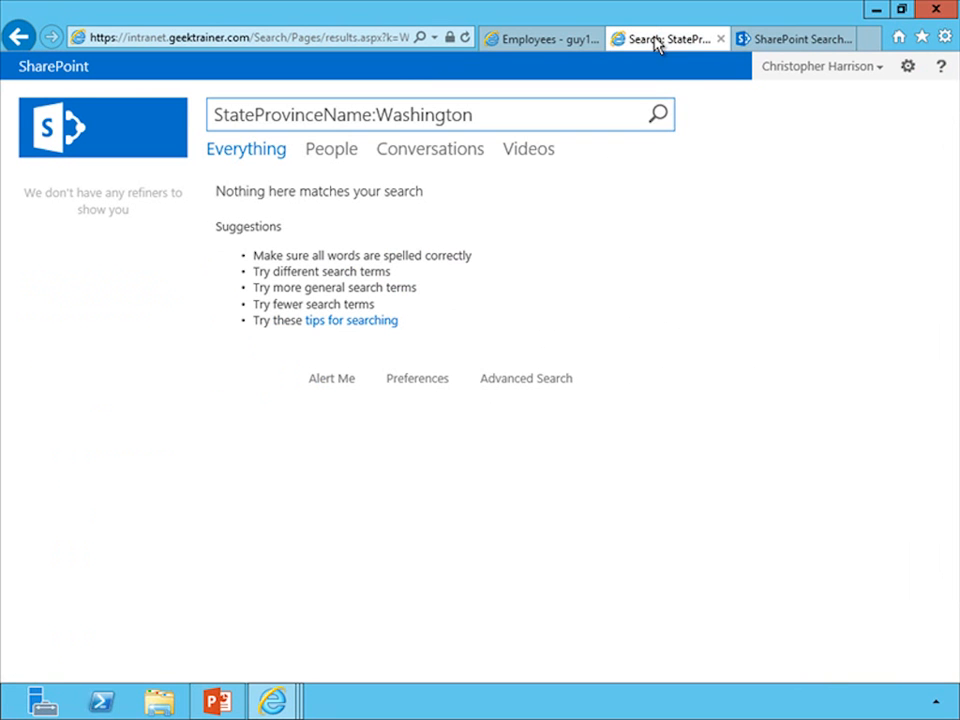
pyautogui.click(659, 117)
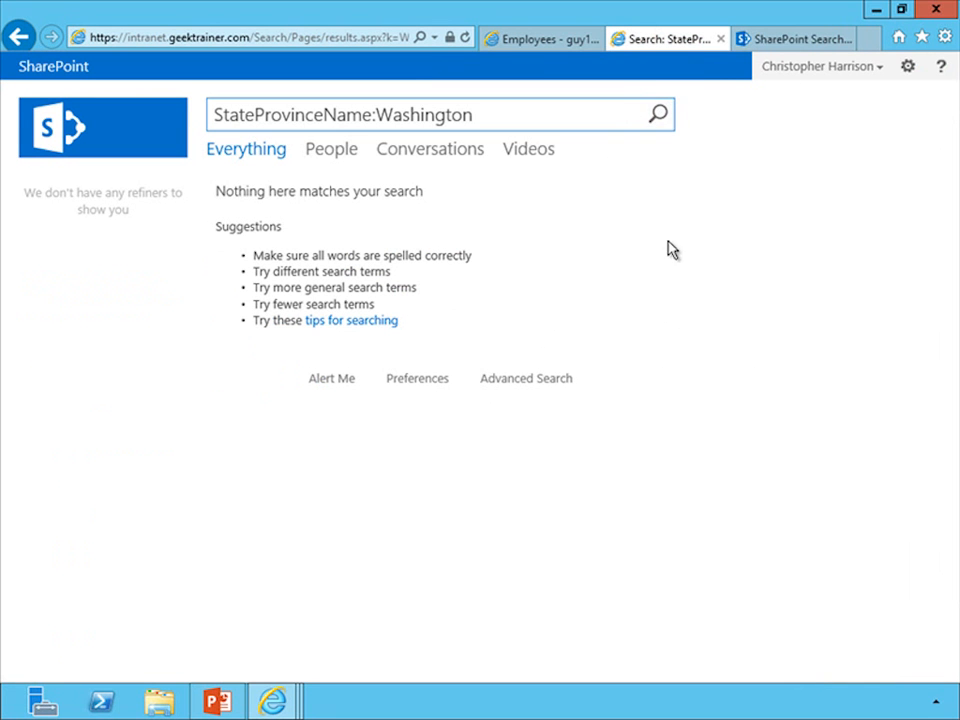
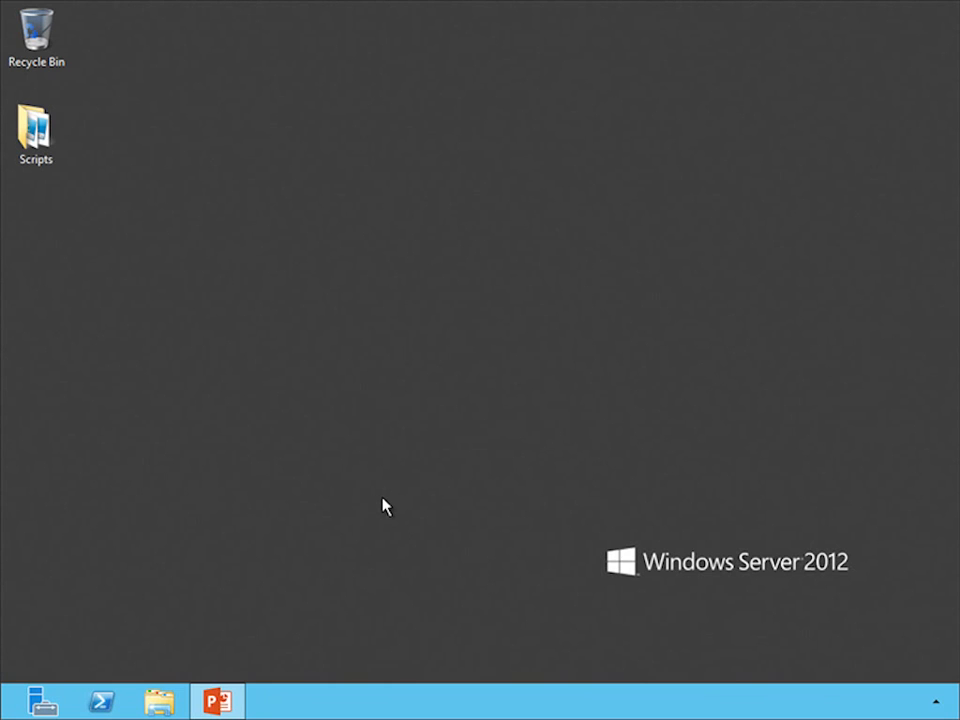
# Open SharePoint Central Administration and go to the result sources of the SharePoint Search service application.
pyautogui.press('super')
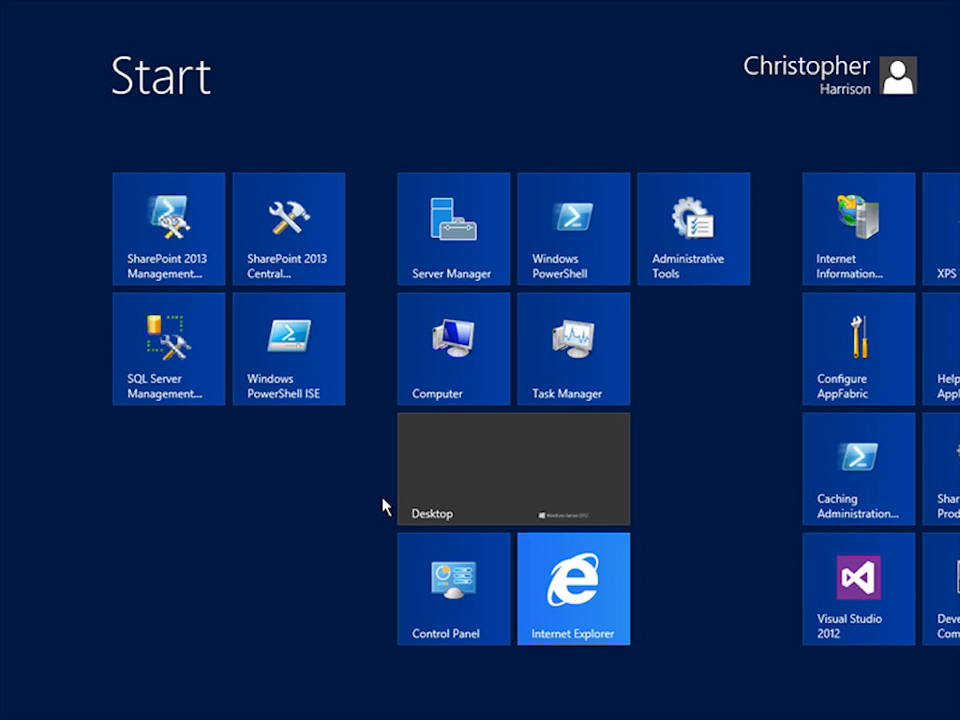
pyautogui.click(313, 242)
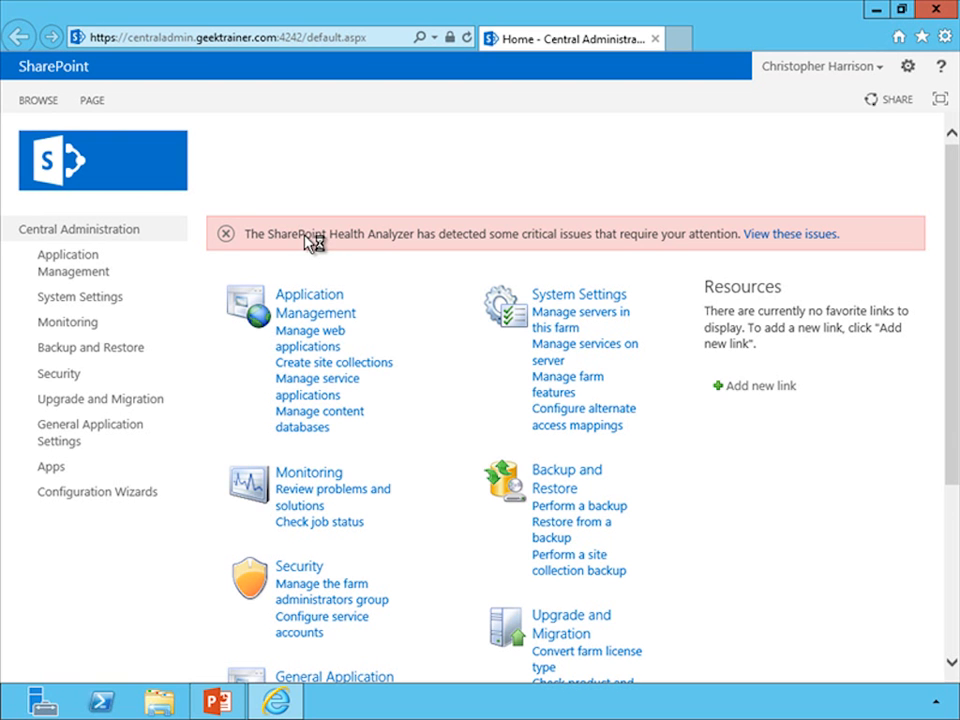
pyautogui.click(316, 398)
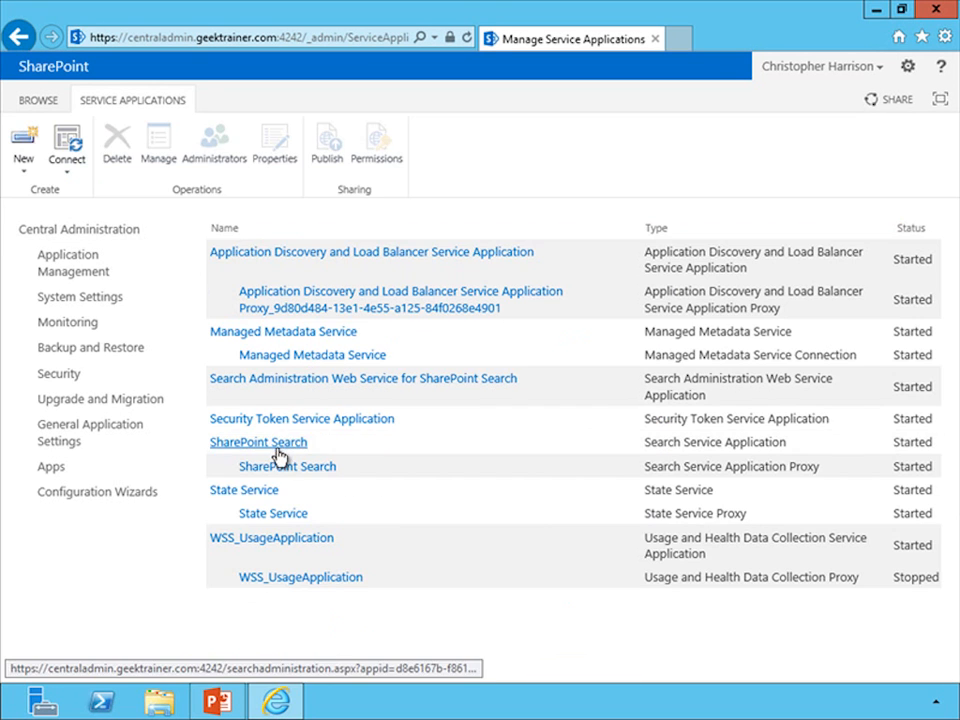
pyautogui.click(275, 446)
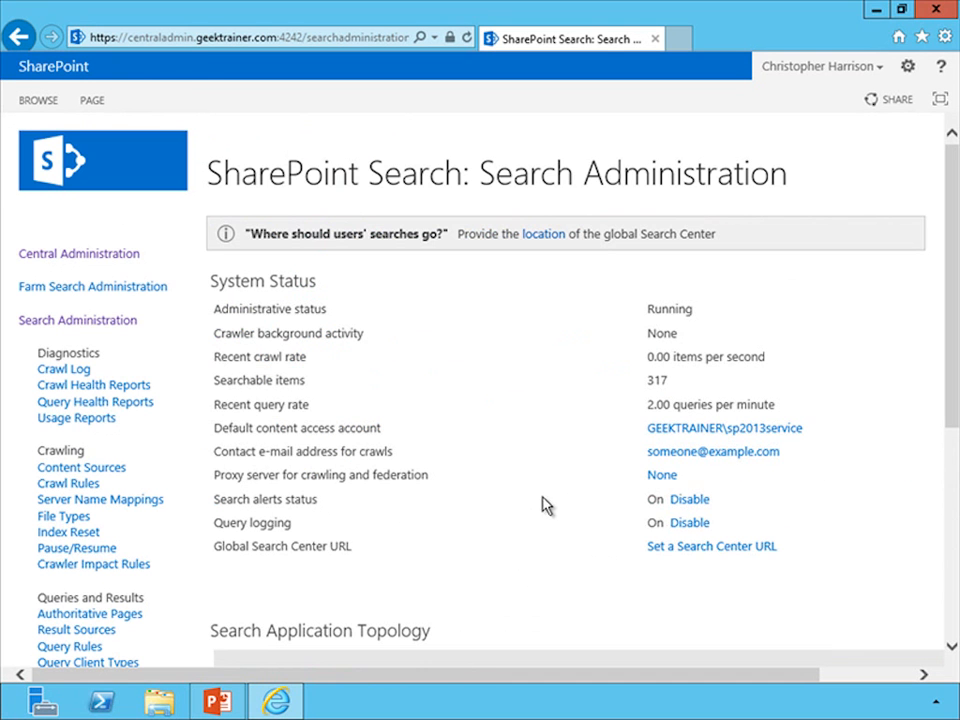
pyautogui.scroll(-1, 533, 510)
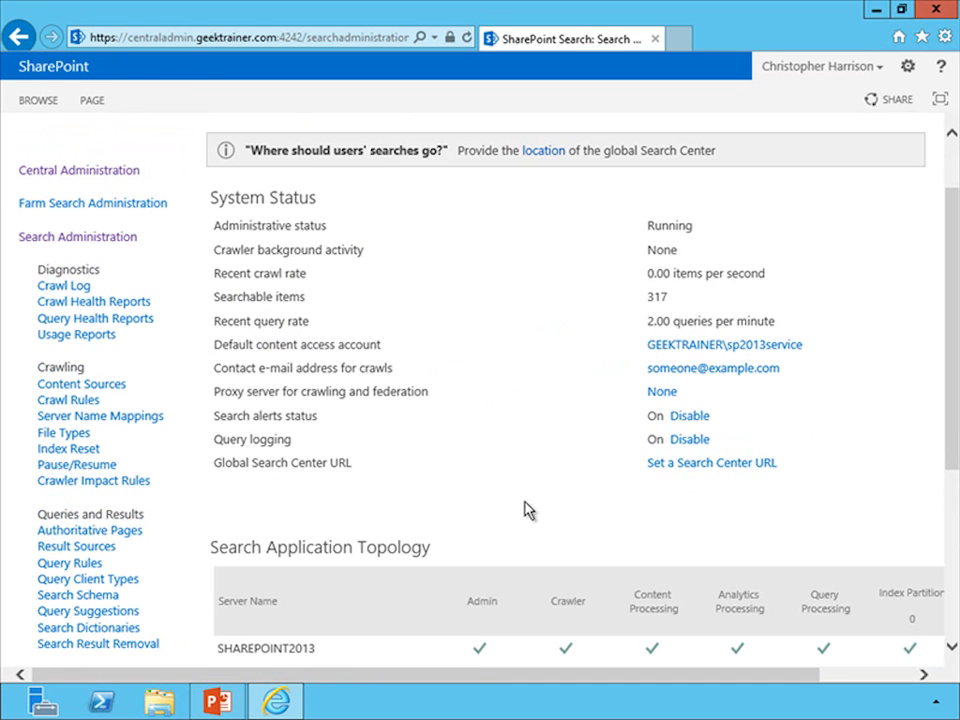
pyautogui.click(88, 554)
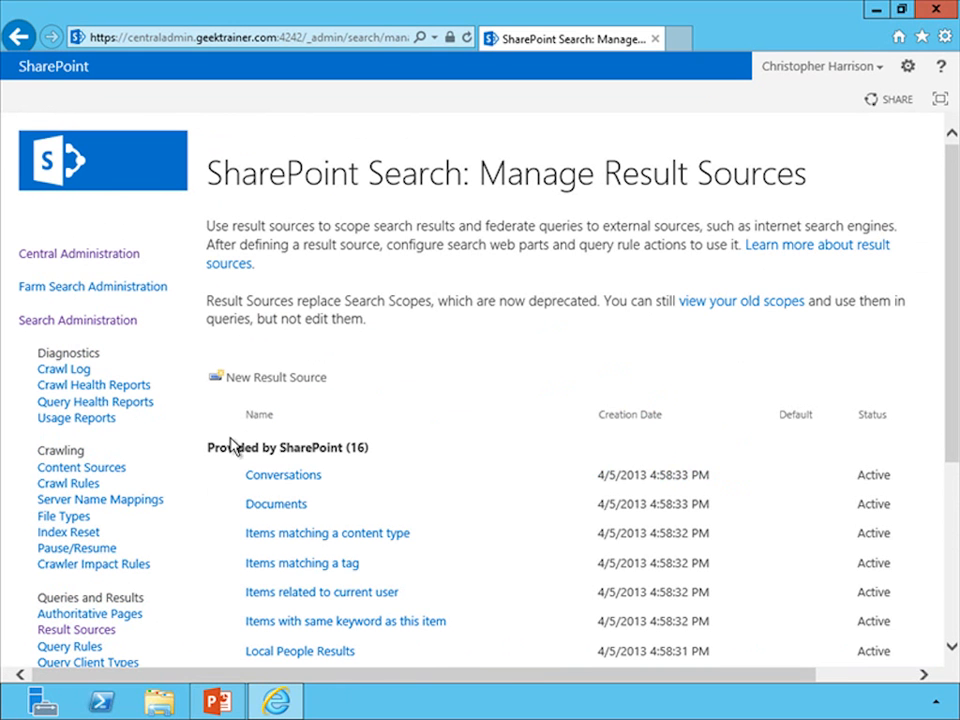
# Create and save a new result source named GeekTrainer with the default Local SharePoint protocol and {searchTerms} query transform.
pyautogui.click(252, 381)
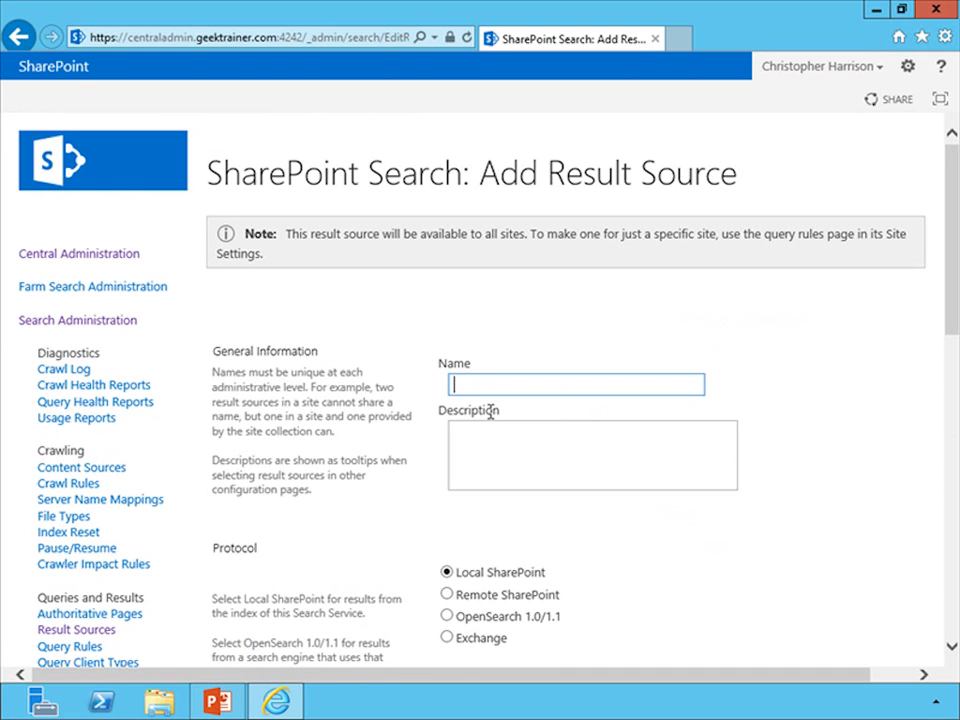
pyautogui.write('GeekTrainer')
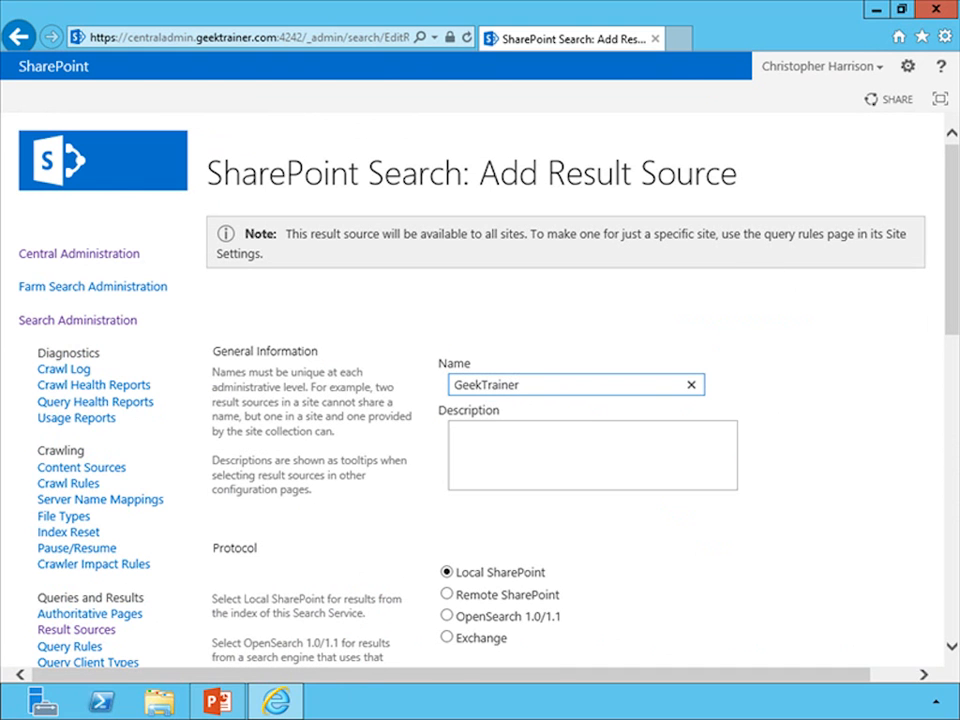
pyautogui.moveTo(953, 310); pyautogui.dragTo(953, 423)
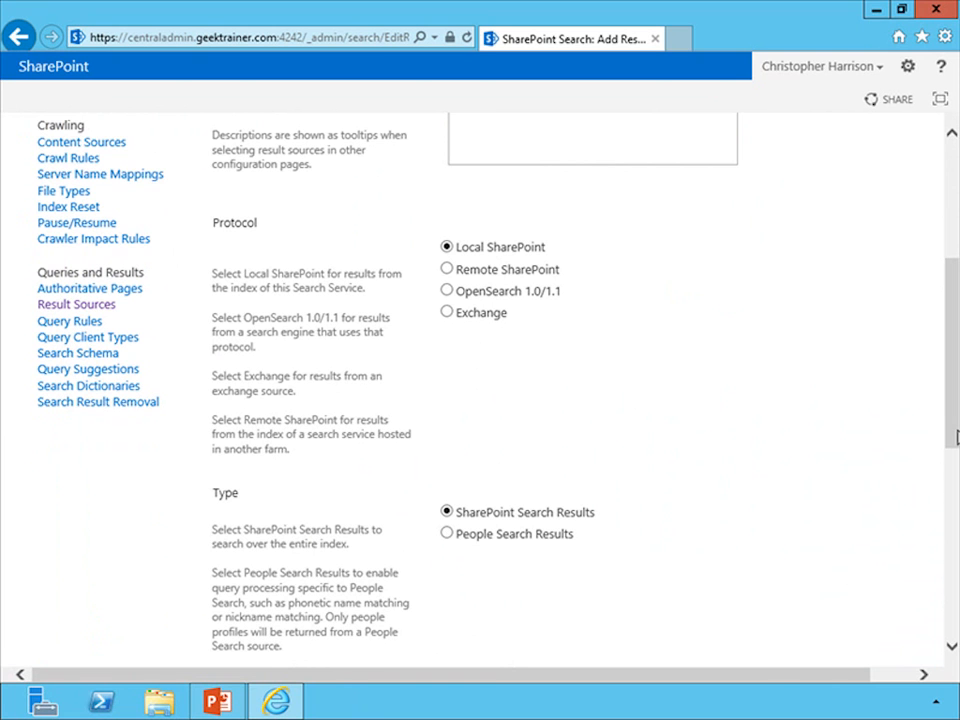
pyautogui.moveTo(951, 399); pyautogui.dragTo(955, 600)
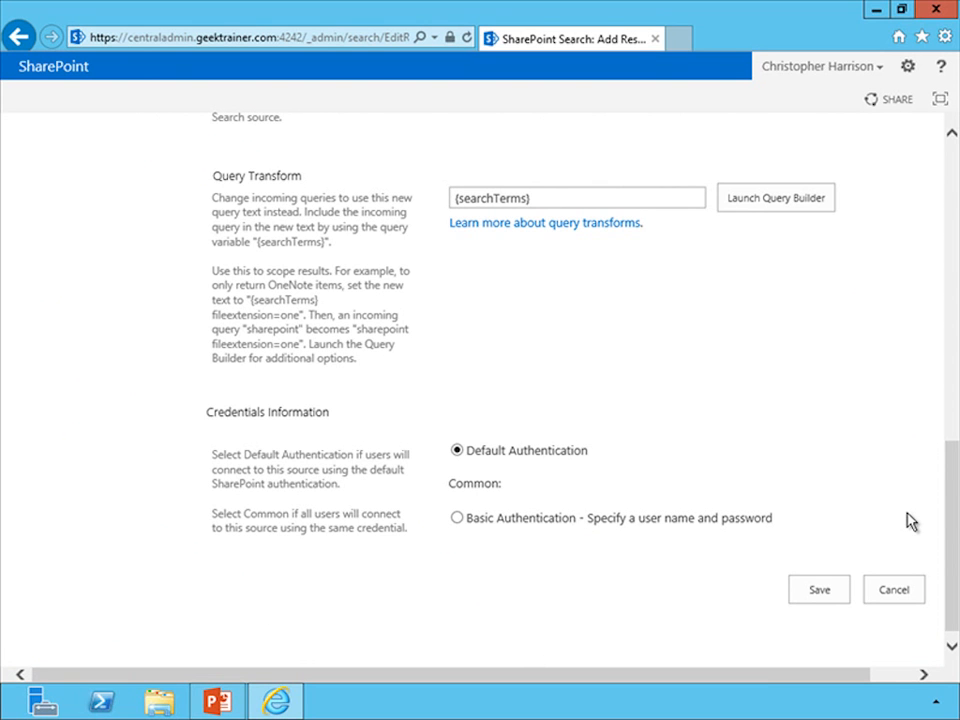
pyautogui.click(822, 590)
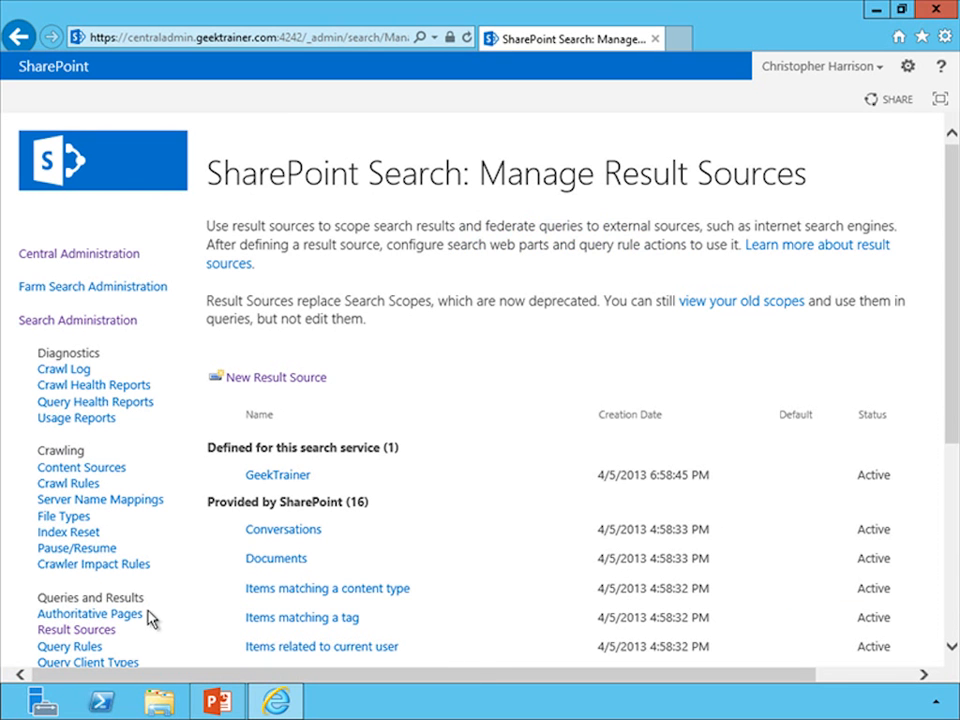
# Start a new query rule for the GeekTrainer (Service) result source and name it Return WA Employees.
pyautogui.click(70, 650)
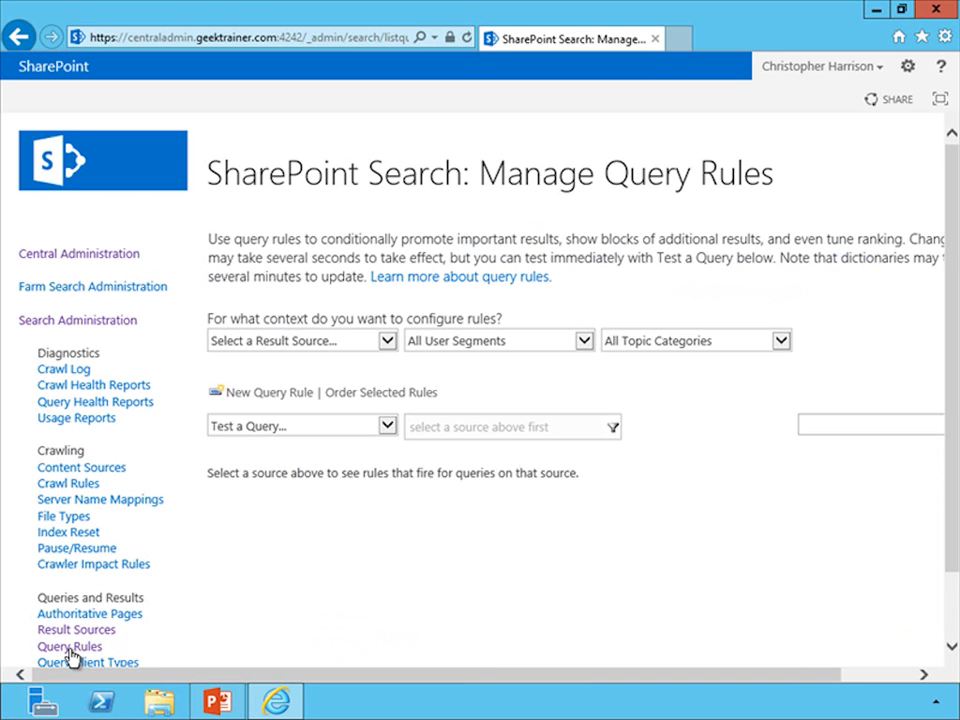
pyautogui.click(279, 402)
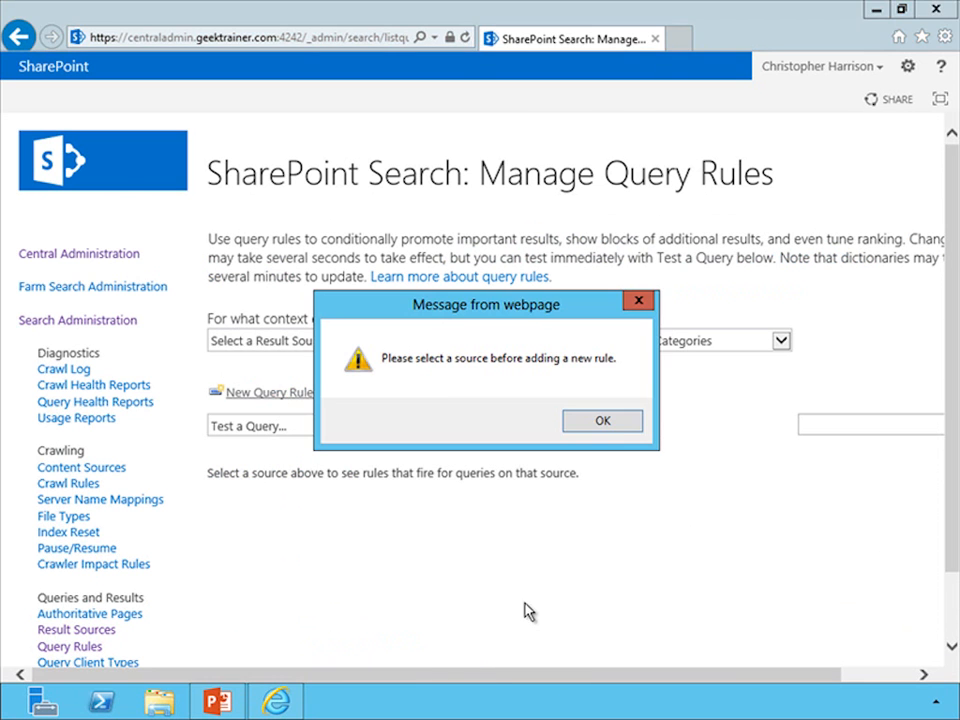
pyautogui.click(603, 424)
pyautogui.click(369, 343)
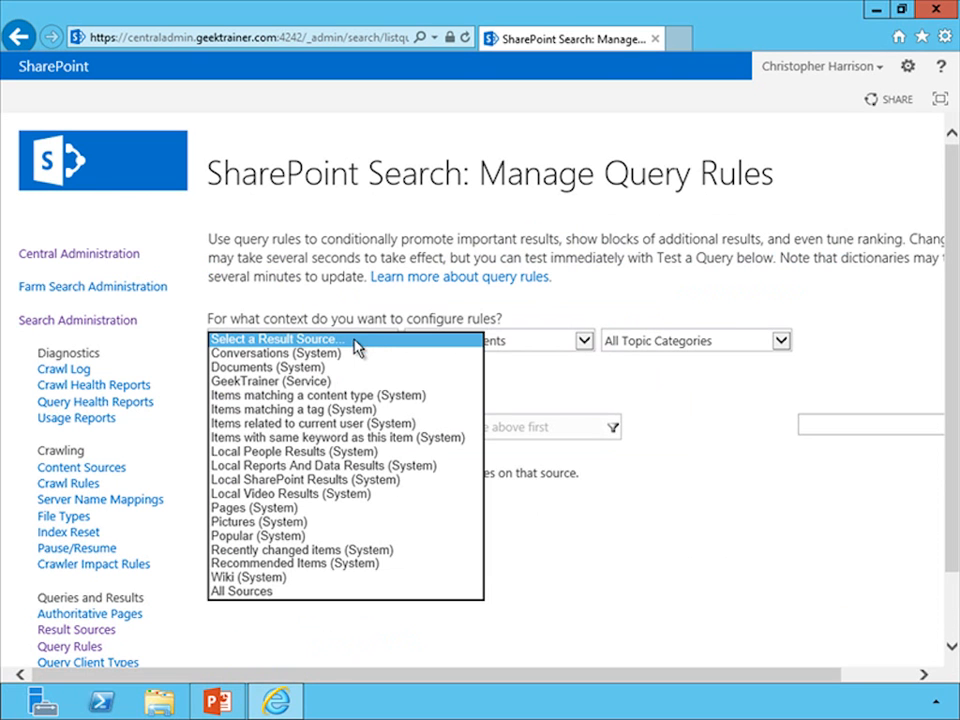
pyautogui.click(302, 382)
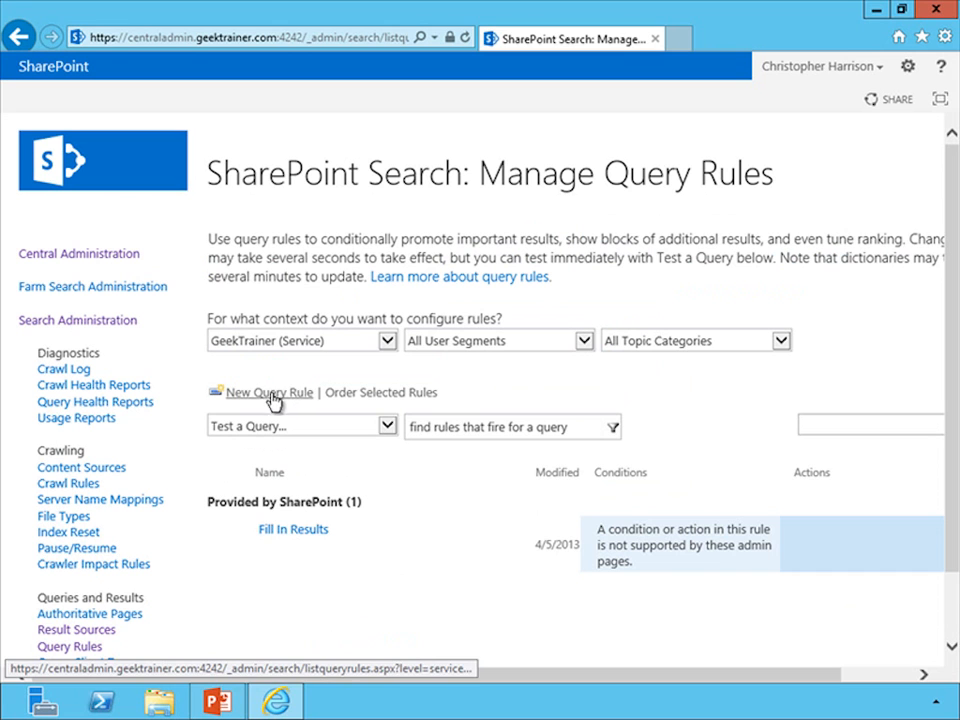
pyautogui.click(267, 400)
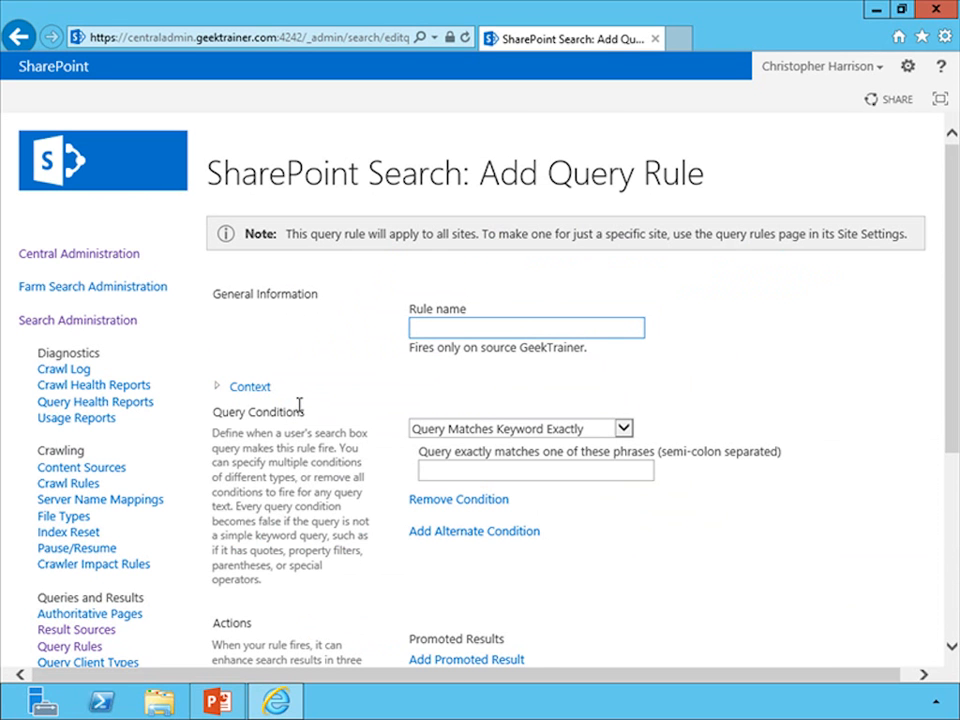
pyautogui.write('Return WA Employees')
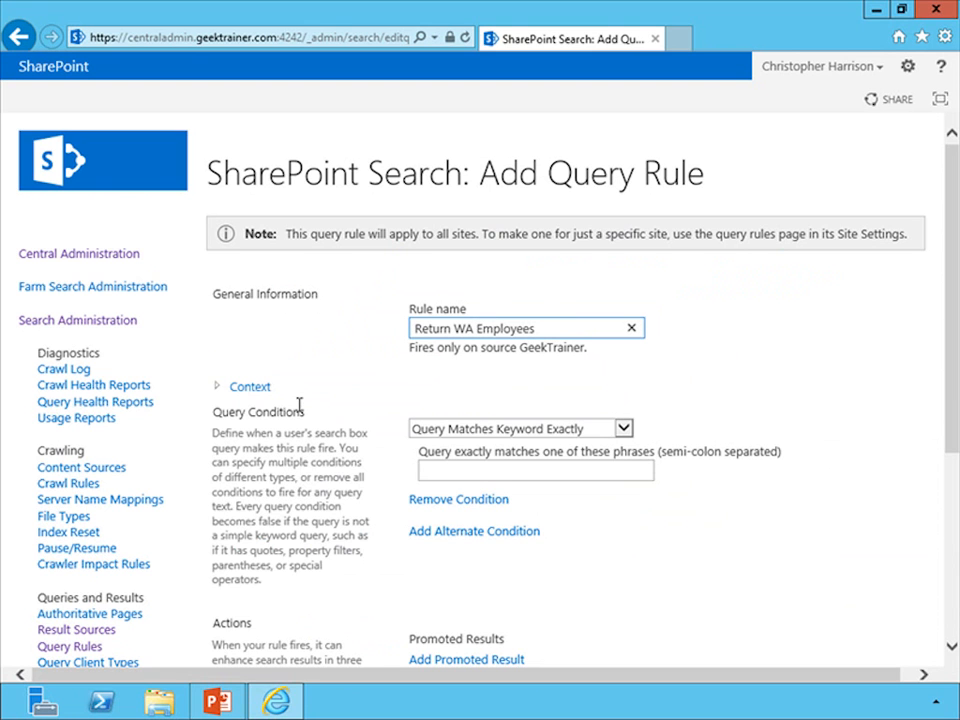
pyautogui.click(505, 428)
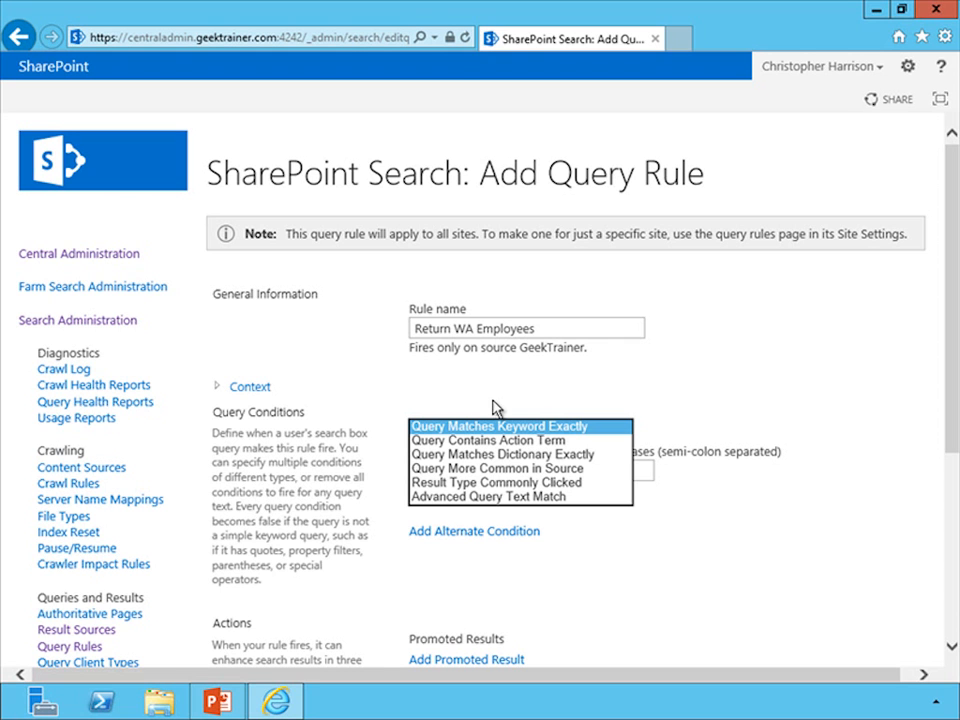
pyautogui.click(514, 496)
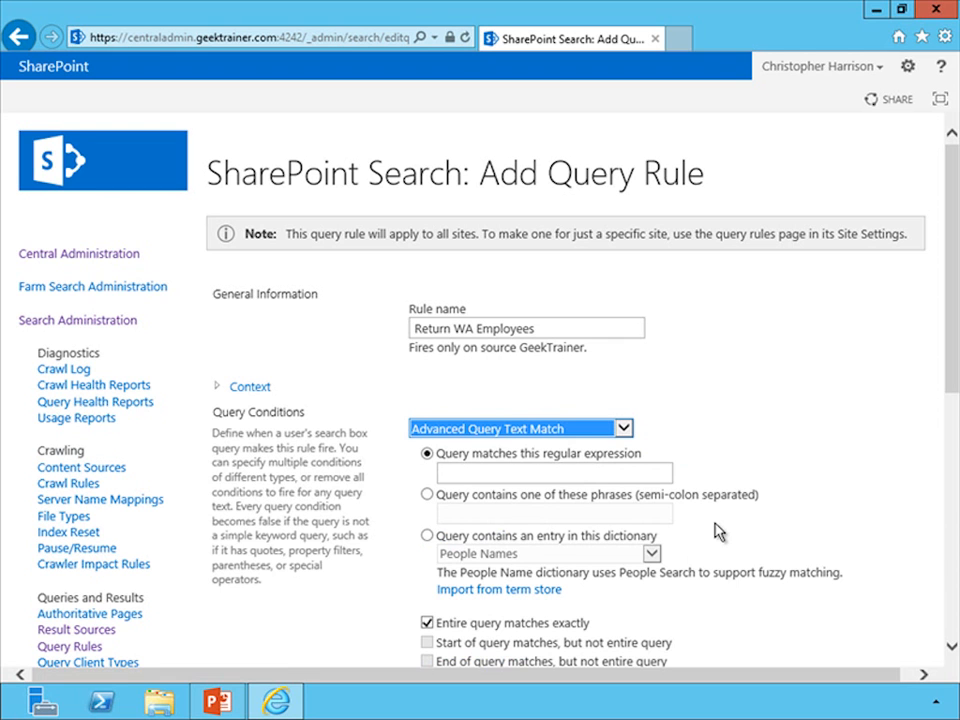
pyautogui.click(590, 429)
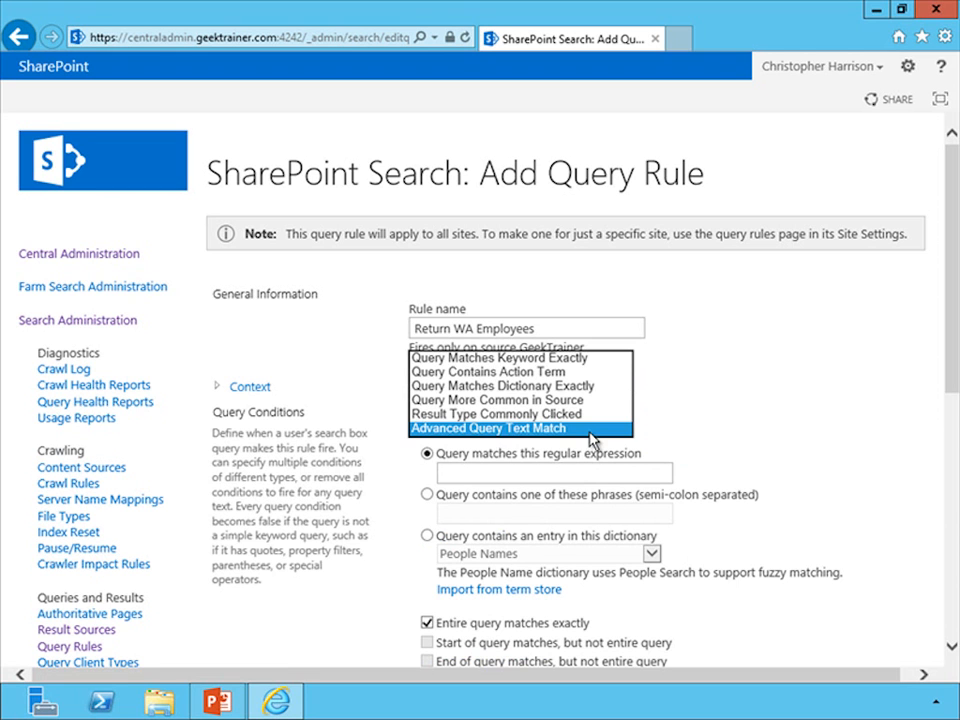
pyautogui.click(573, 360)
# Set the exact keyword phrase of the rule's query condition to WA Employees.
pyautogui.click(530, 470)
pyautogui.write('WA Employees')
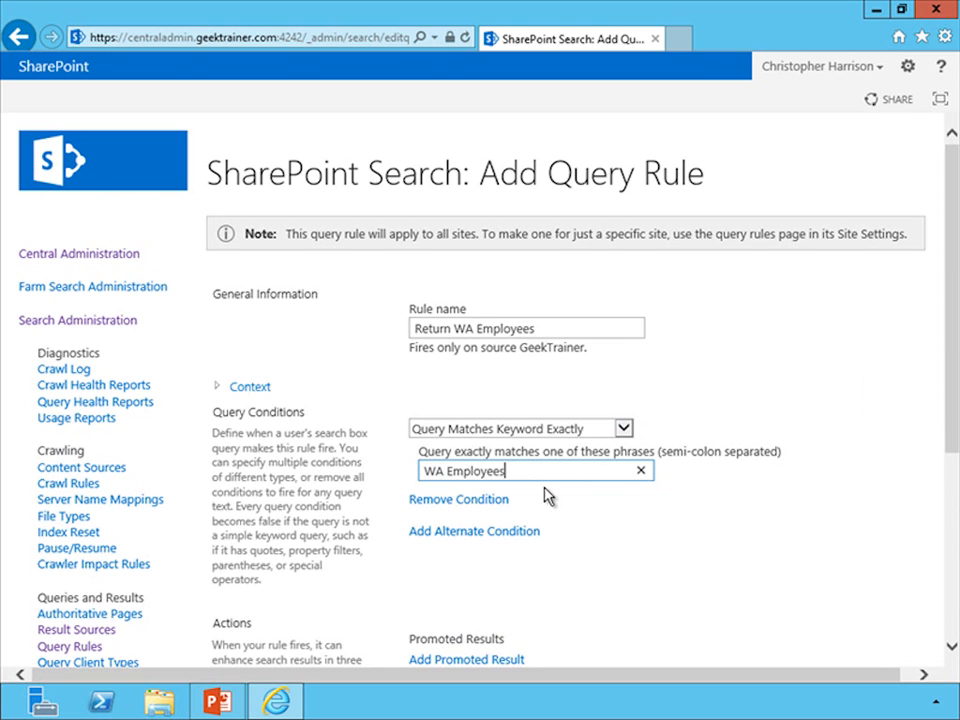
pyautogui.moveTo(948, 412); pyautogui.dragTo(949, 529)
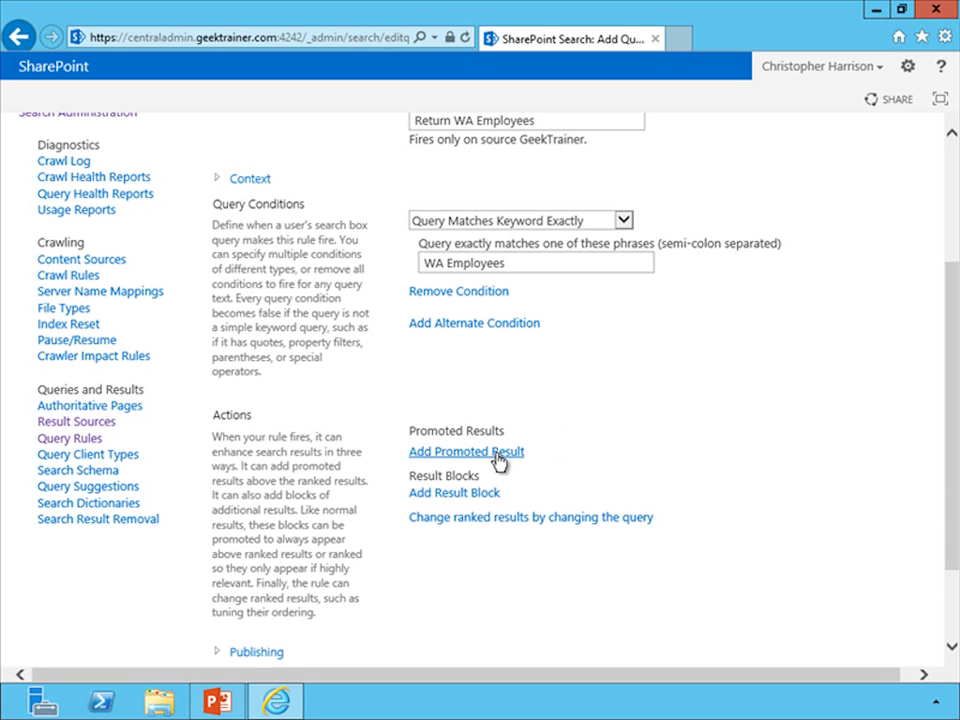
pyautogui.click(466, 452)
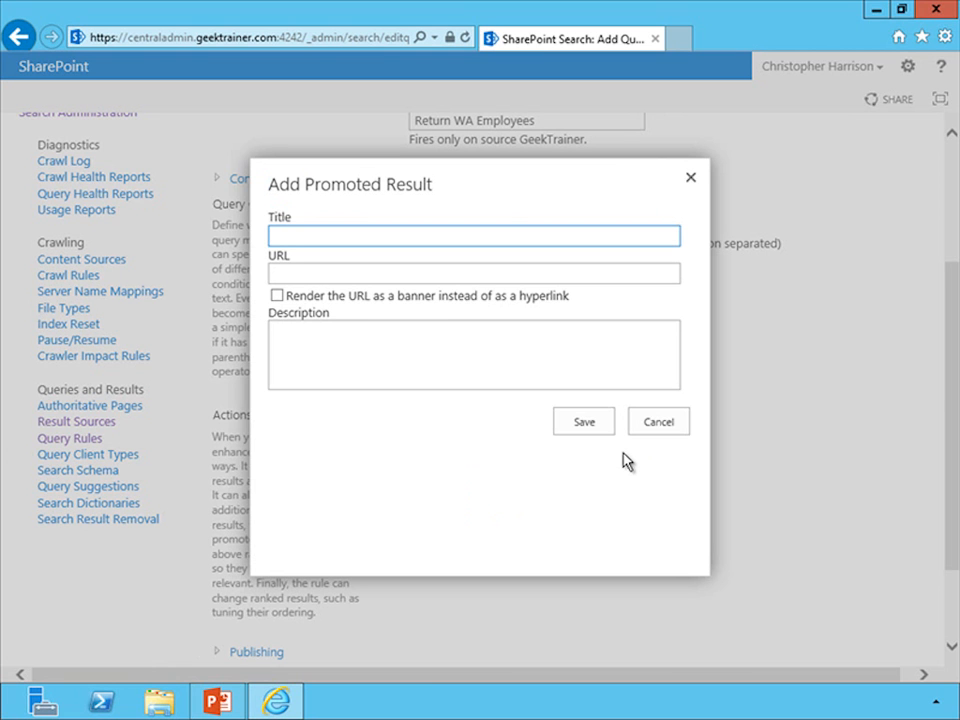
pyautogui.click(660, 428)
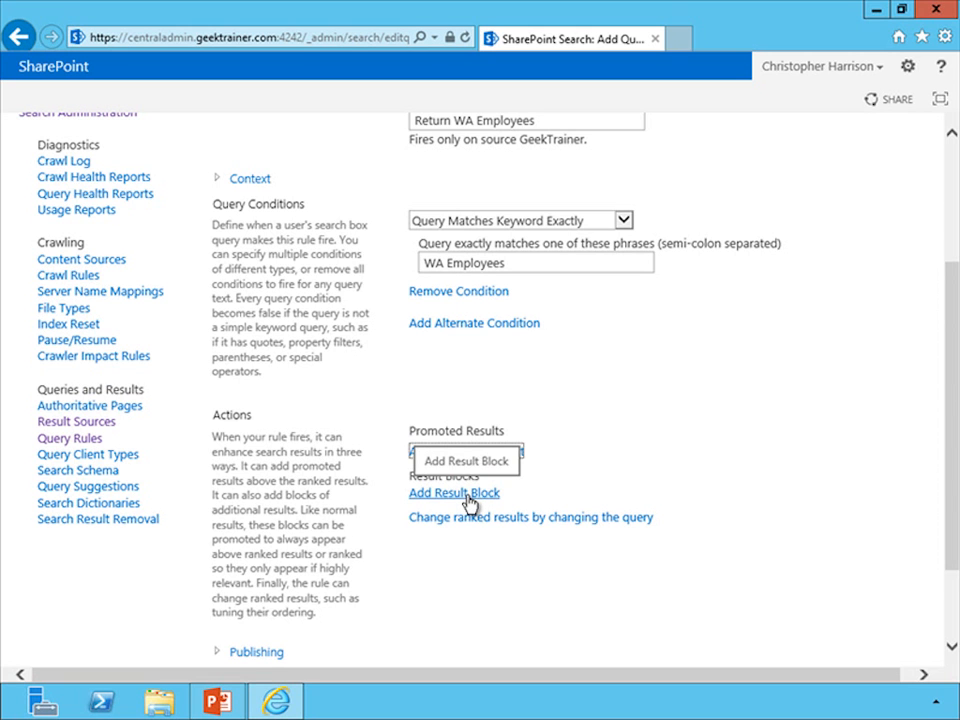
# Add a result block to the rule with the query StateProvinceName:Washington, set to show 5 items.
pyautogui.click(466, 493)
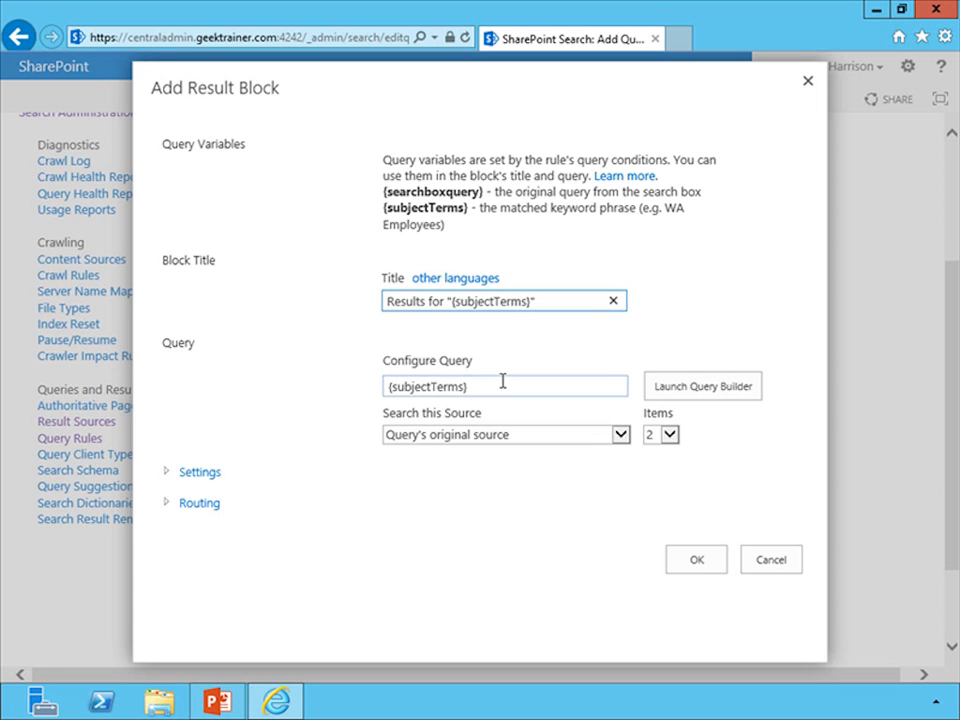
pyautogui.moveTo(503, 381); pyautogui.dragTo(356, 403)
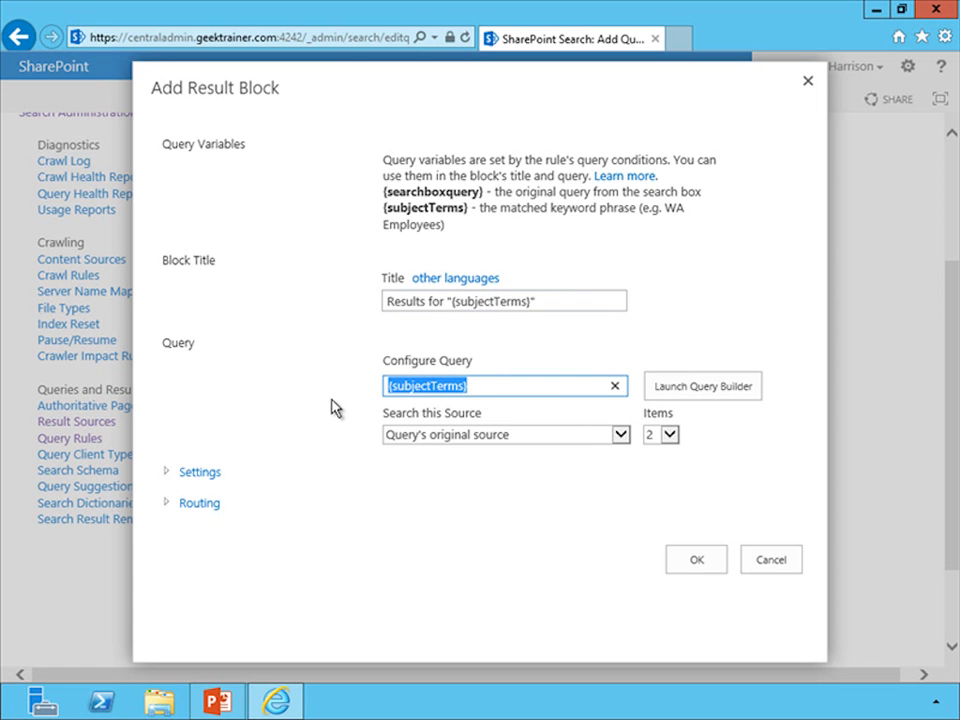
pyautogui.write('StatePron')
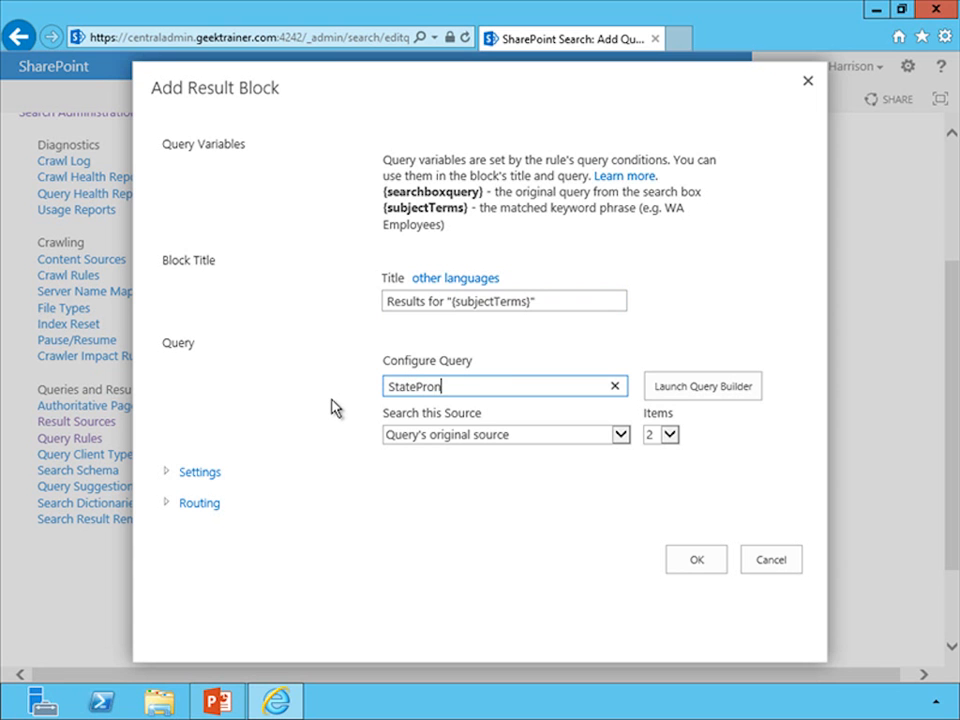
pyautogui.press('BackSpace')
pyautogui.write('vinceName:Washington')
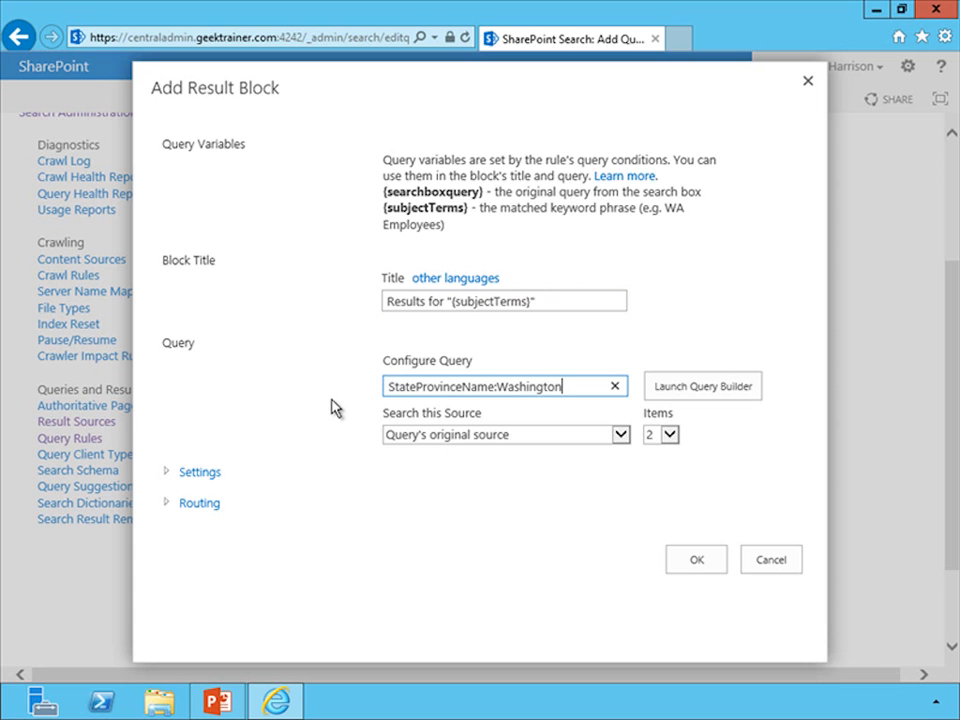
pyautogui.click(668, 436)
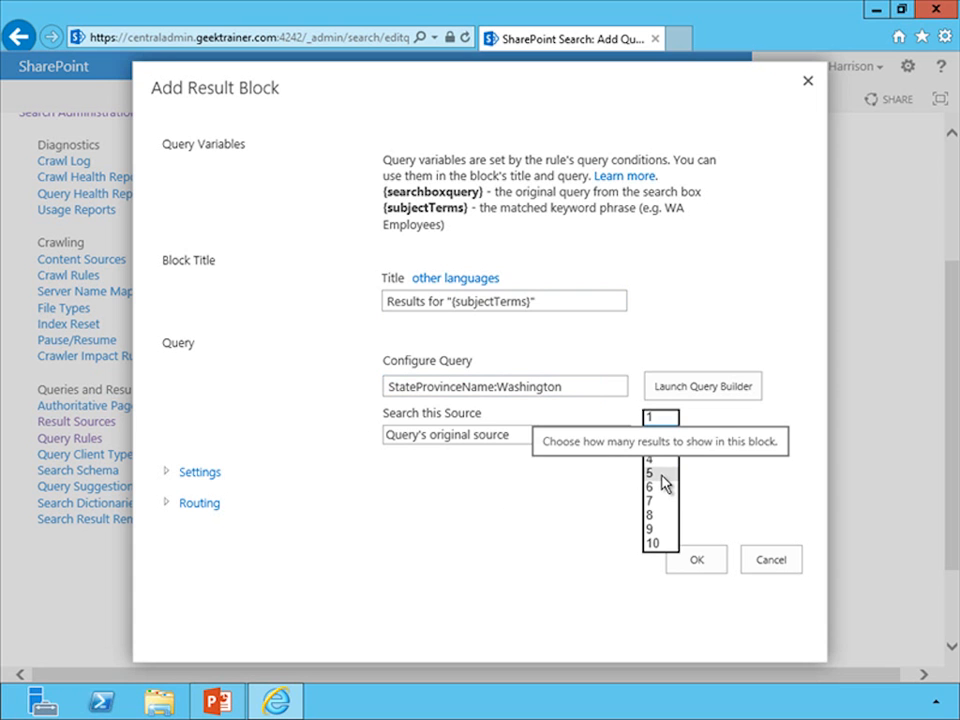
pyautogui.click(662, 474)
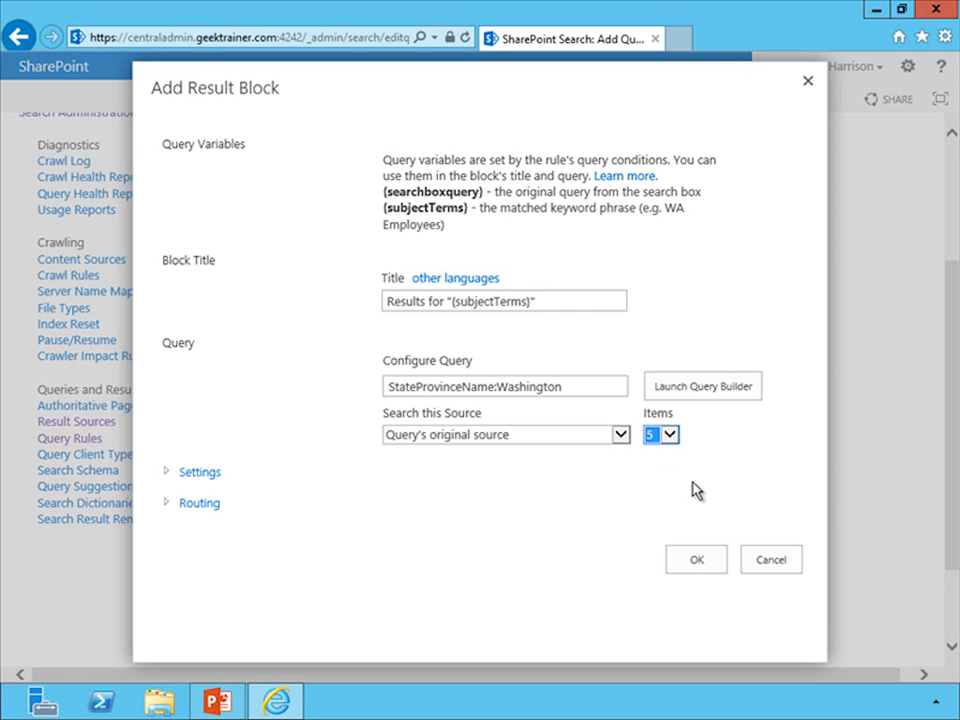
pyautogui.click(700, 562)
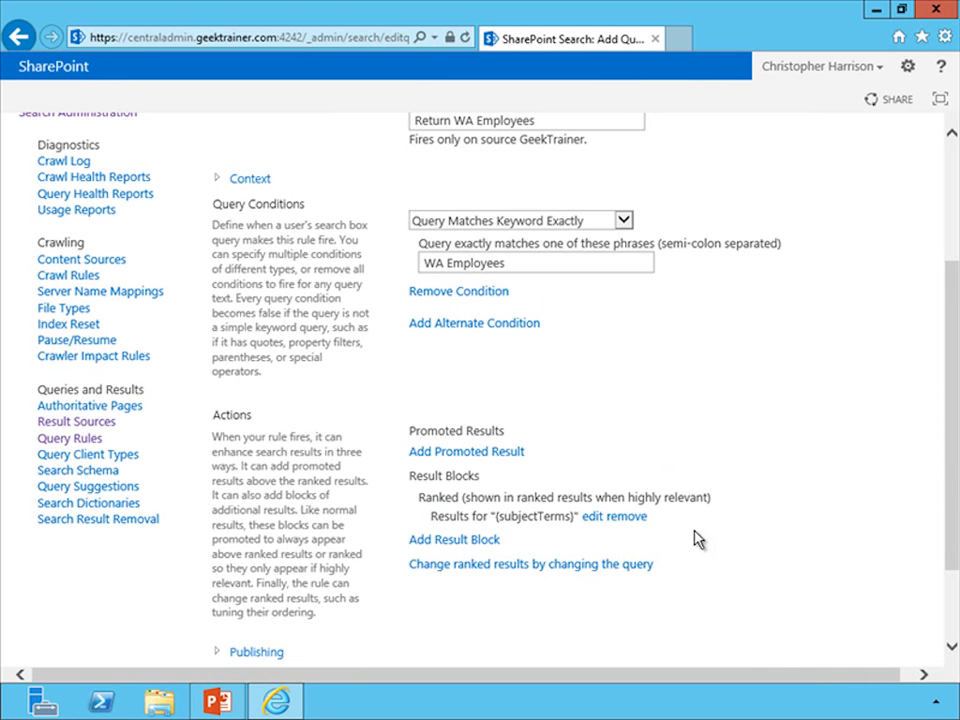
# Expand the rule's publishing settings and save the Return WA Employees query rule.
pyautogui.scroll(-2, 762, 545)
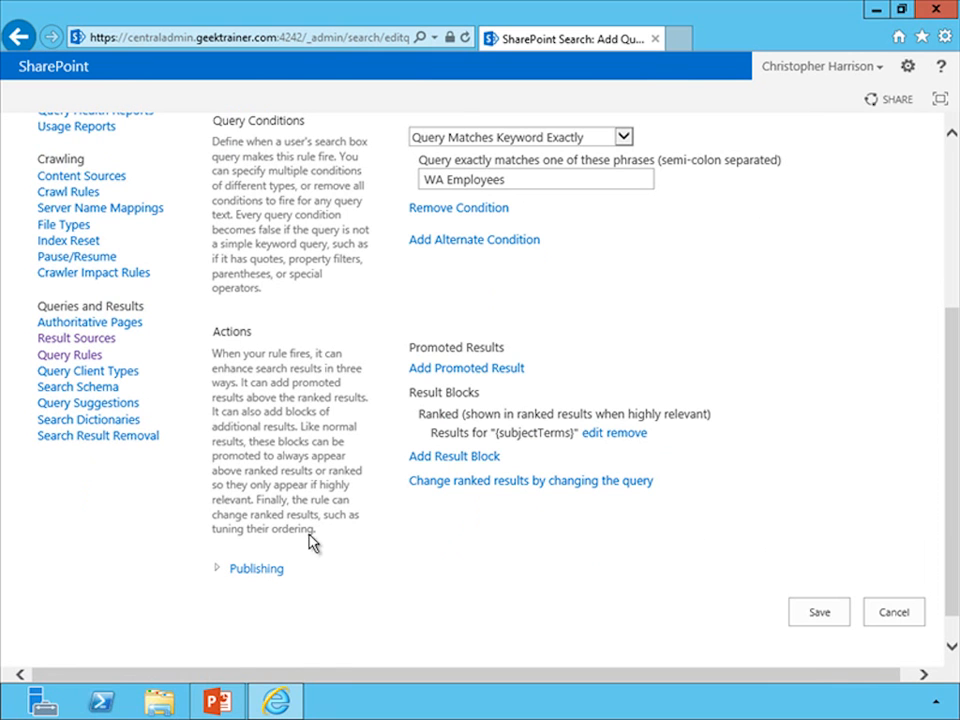
pyautogui.click(217, 576)
pyautogui.scroll(-3, 403, 508)
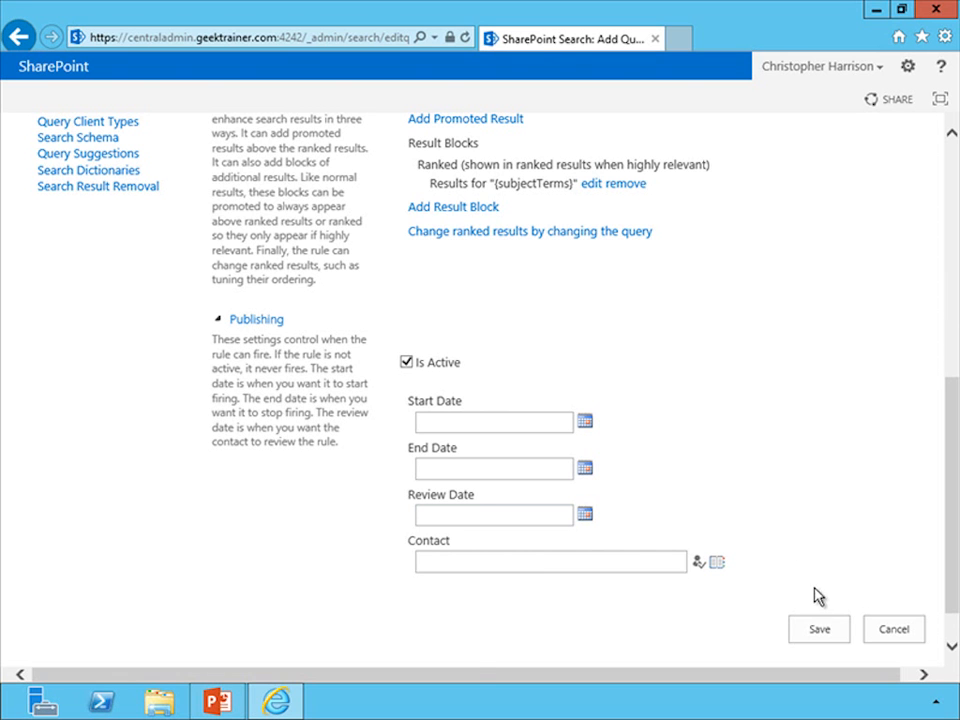
pyautogui.click(828, 631)
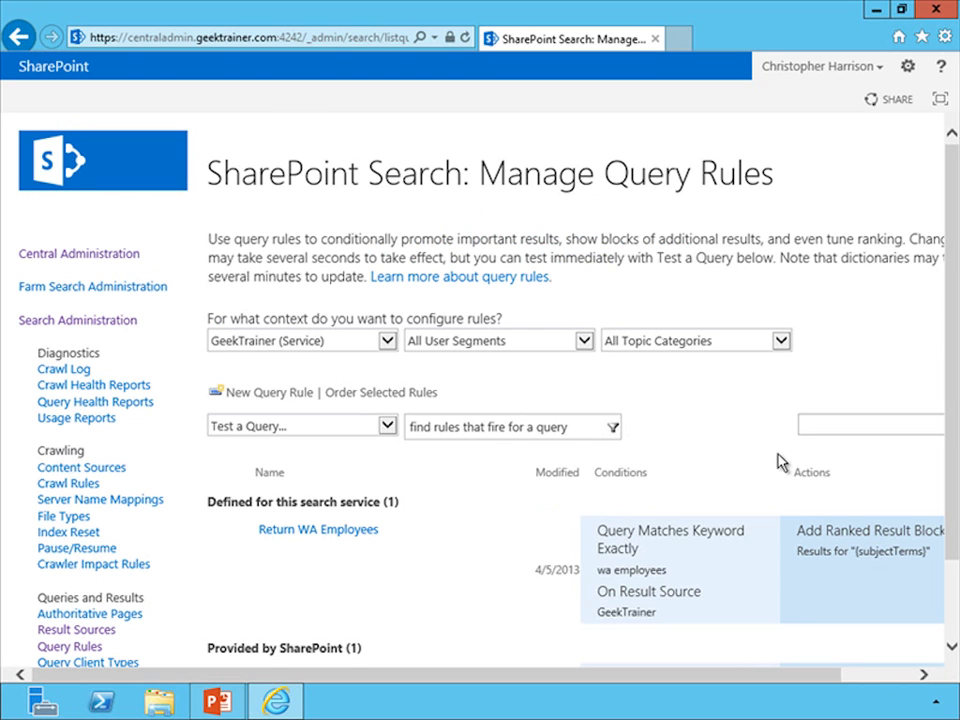
# Test which query rules fire for the query WA Employees and review the matching rule's conditions and actions.
pyautogui.click(510, 430)
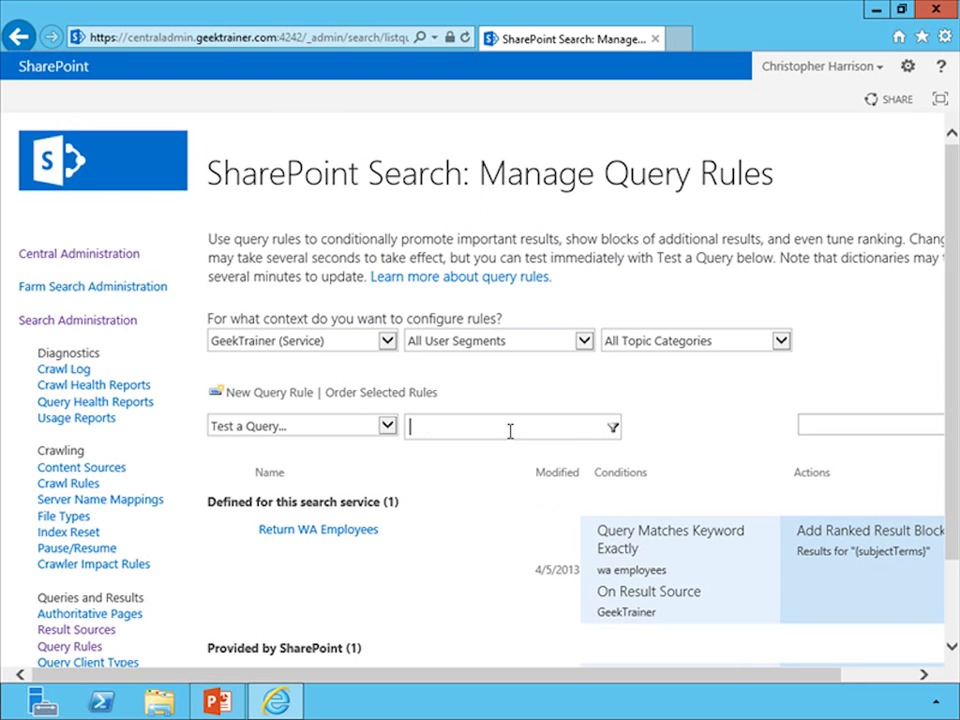
pyautogui.write('WA Employees')
pyautogui.click(613, 428)
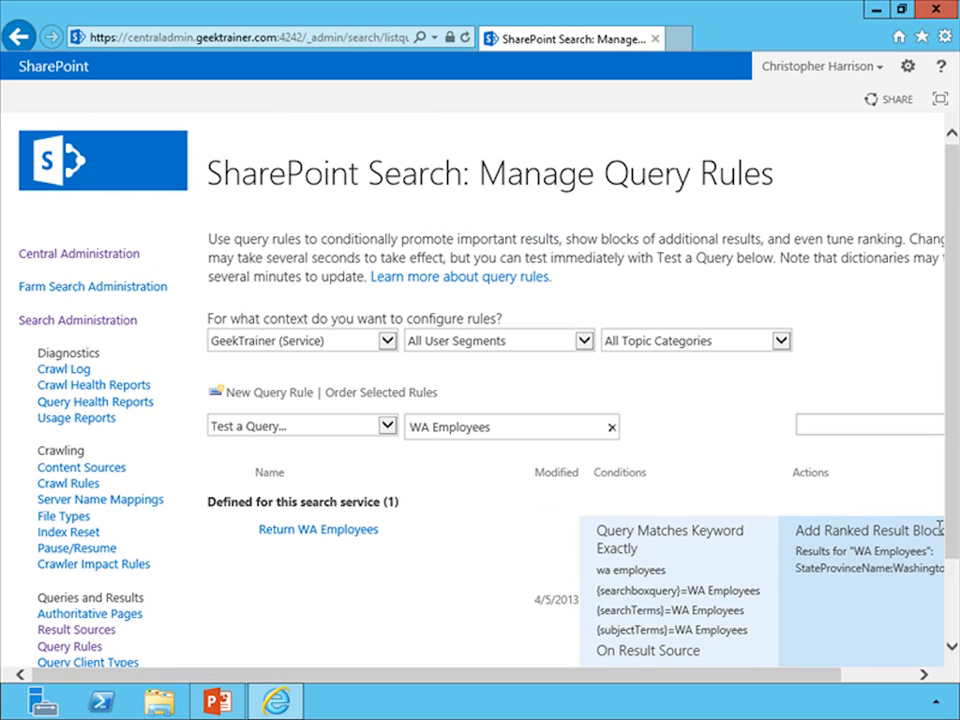
pyautogui.moveTo(951, 542); pyautogui.dragTo(955, 615)
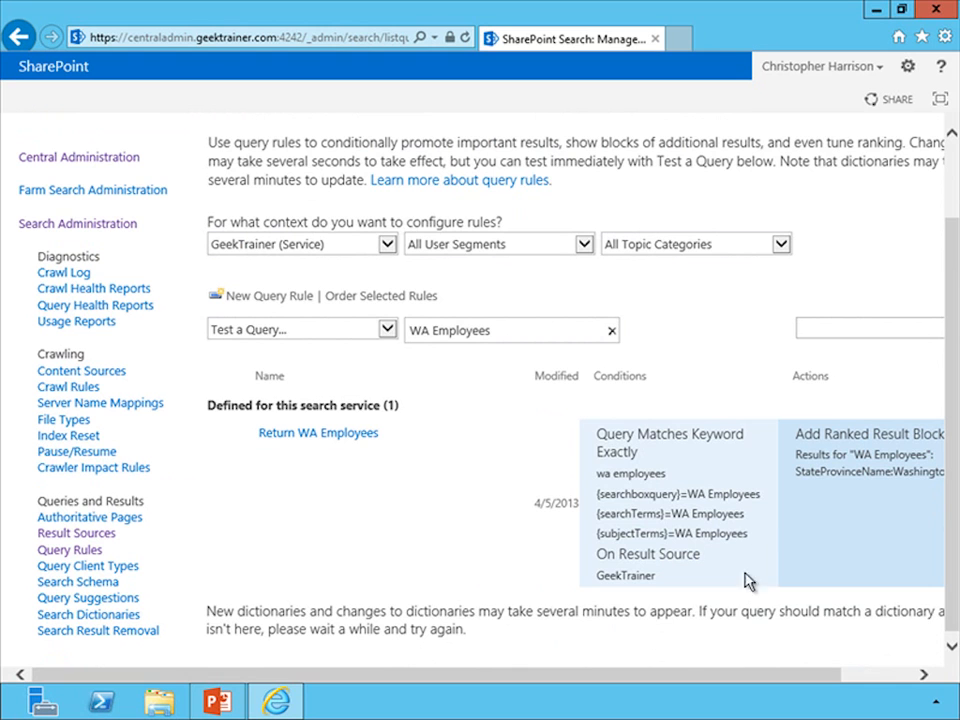
pyautogui.click(680, 40)
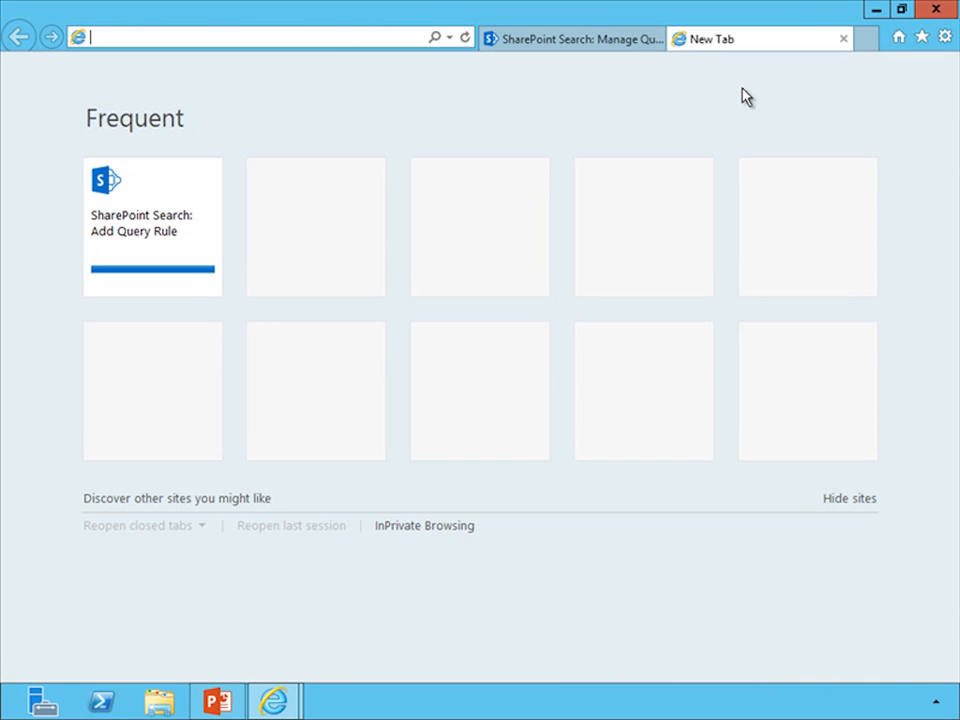
pyautogui.write('htt')
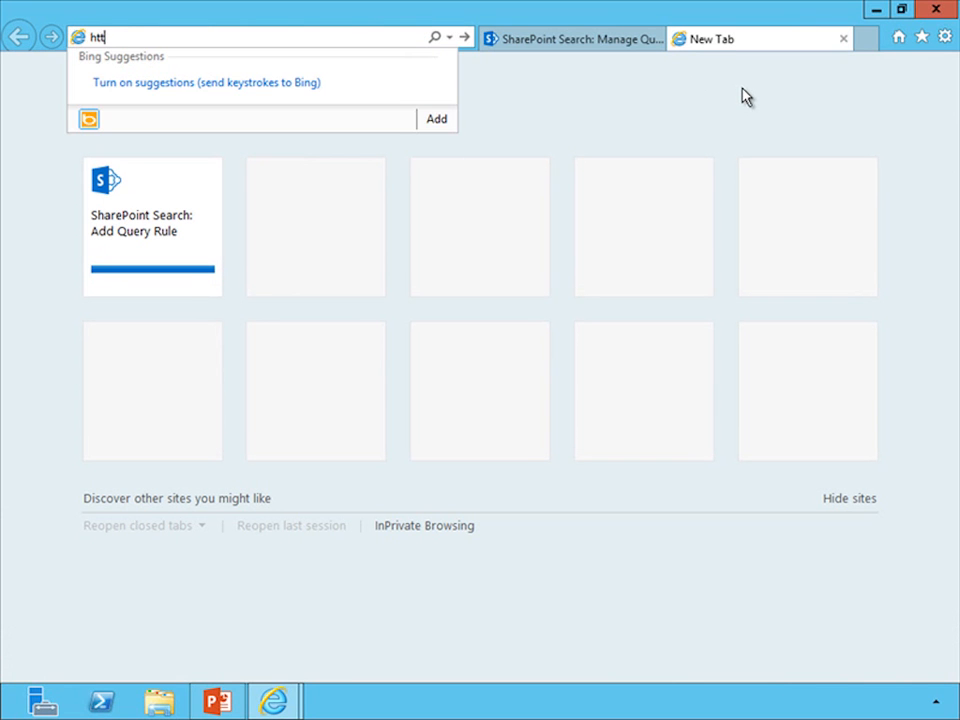
pyautogui.write('ps://intran')
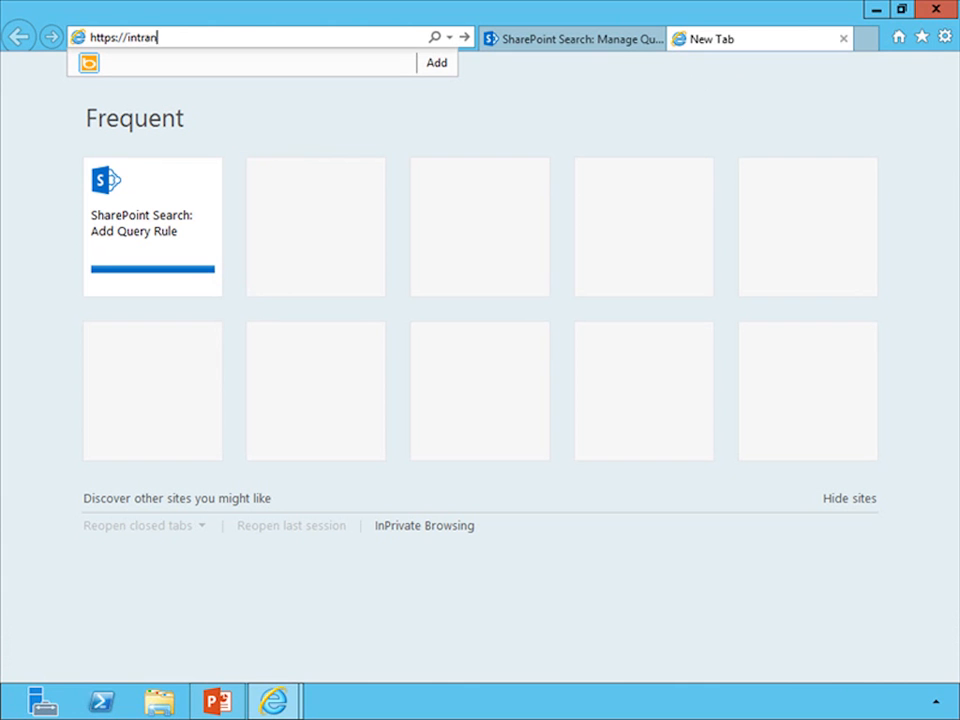
pyautogui.write('et.geektrainer.com/Search')
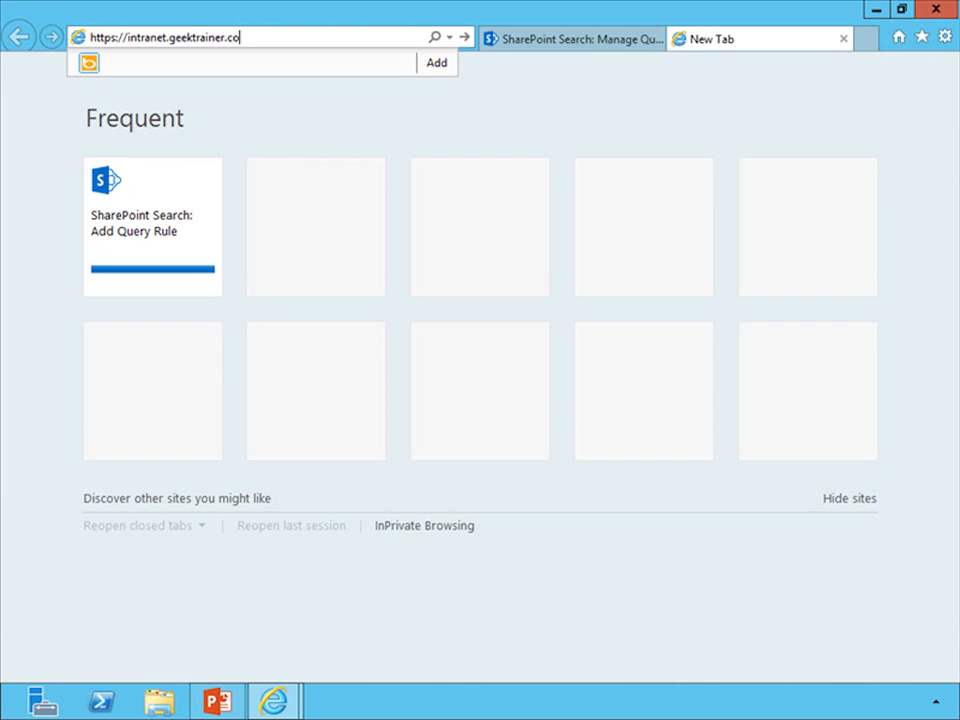
pyautogui.press('Return')
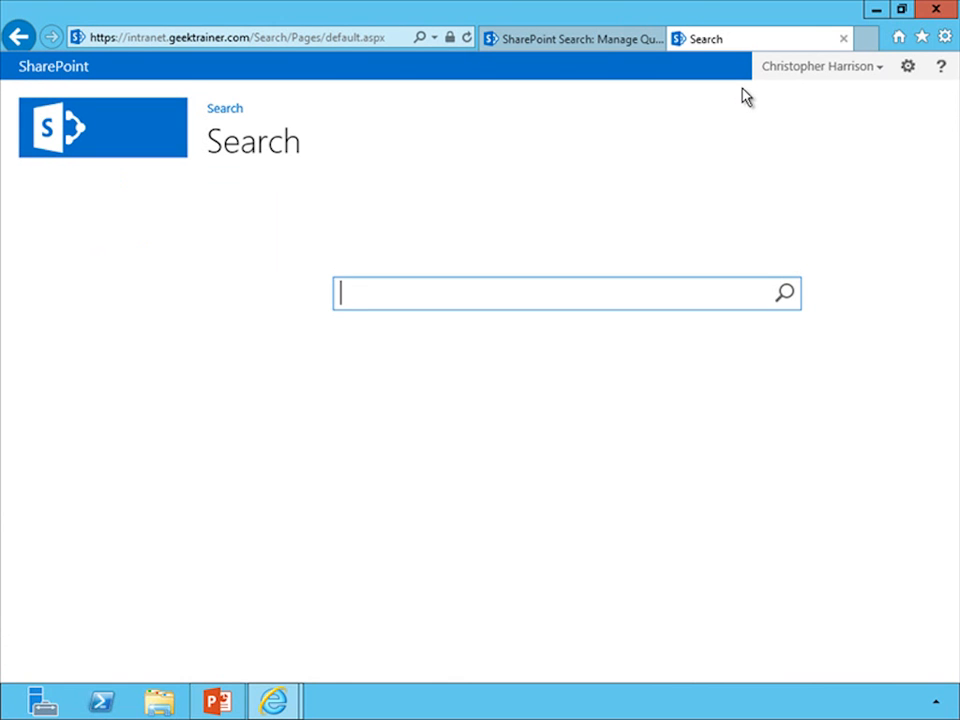
# Set GeekTrainer as the default search result source for the Search site collection.
pyautogui.click(908, 68)
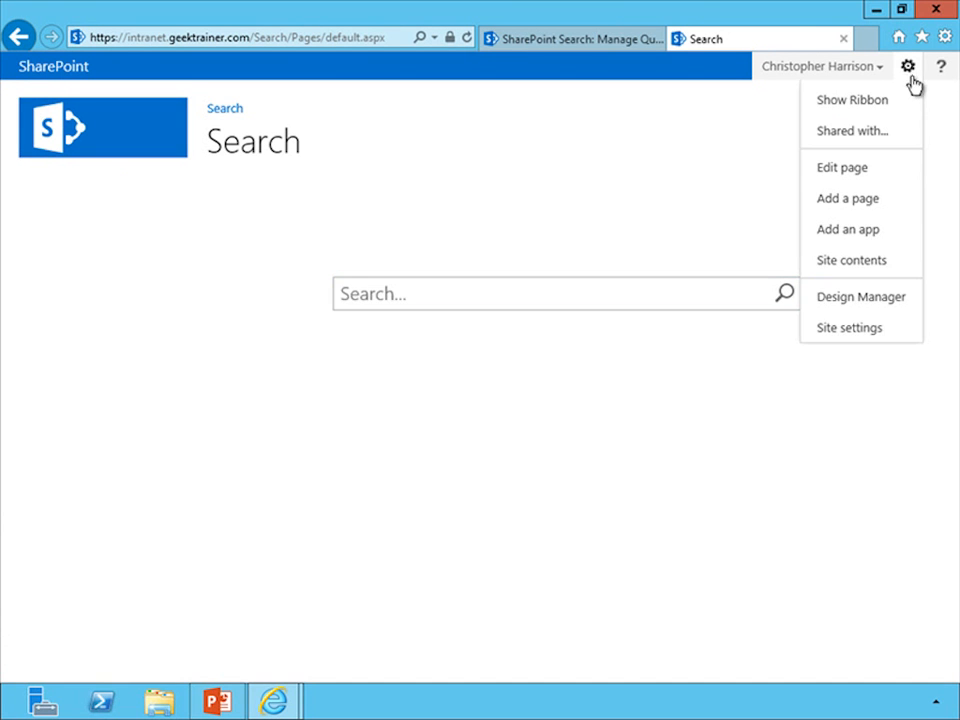
pyautogui.click(884, 329)
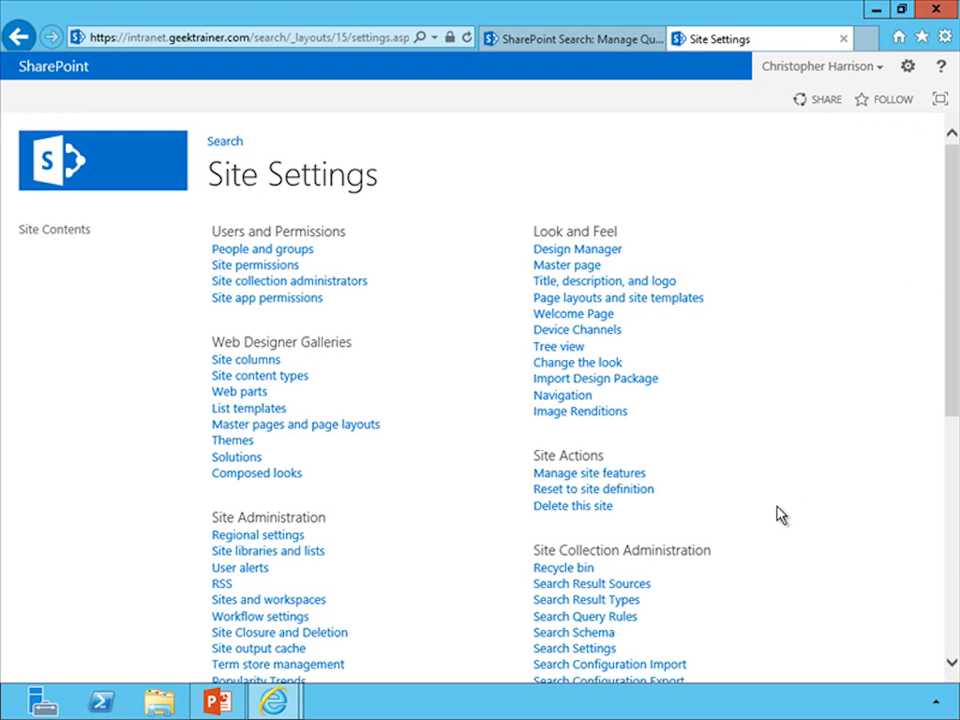
pyautogui.click(622, 590)
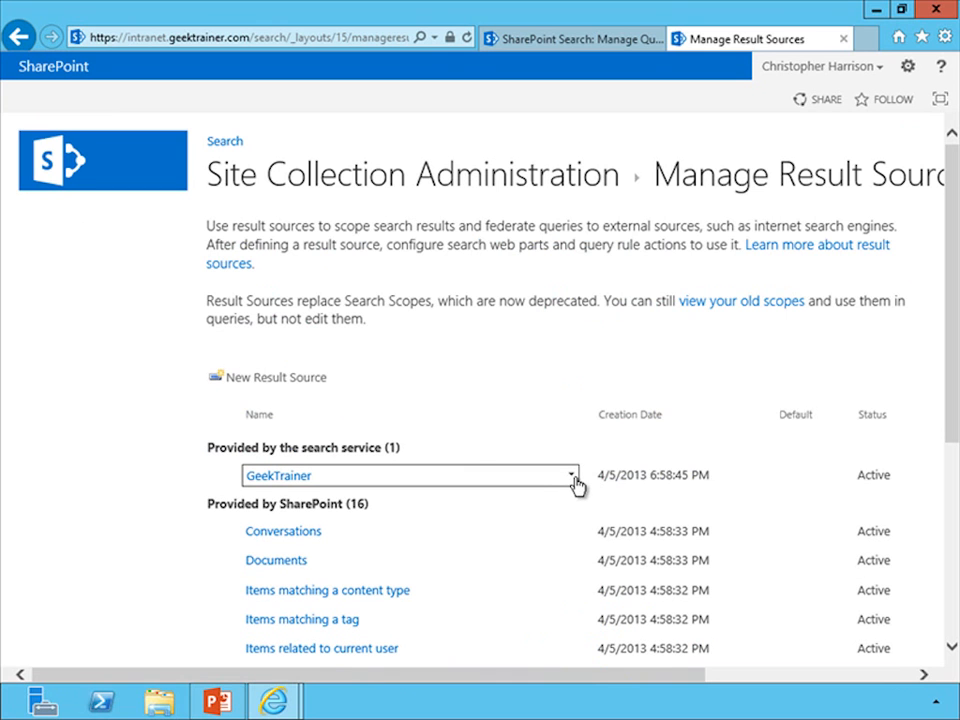
pyautogui.click(573, 478)
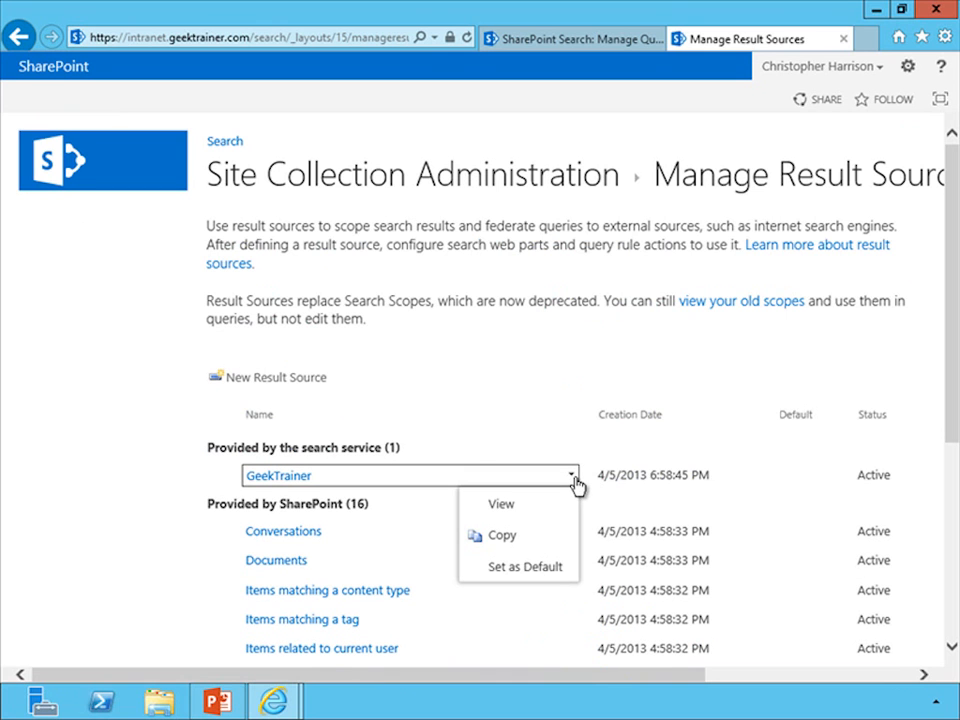
pyautogui.click(550, 575)
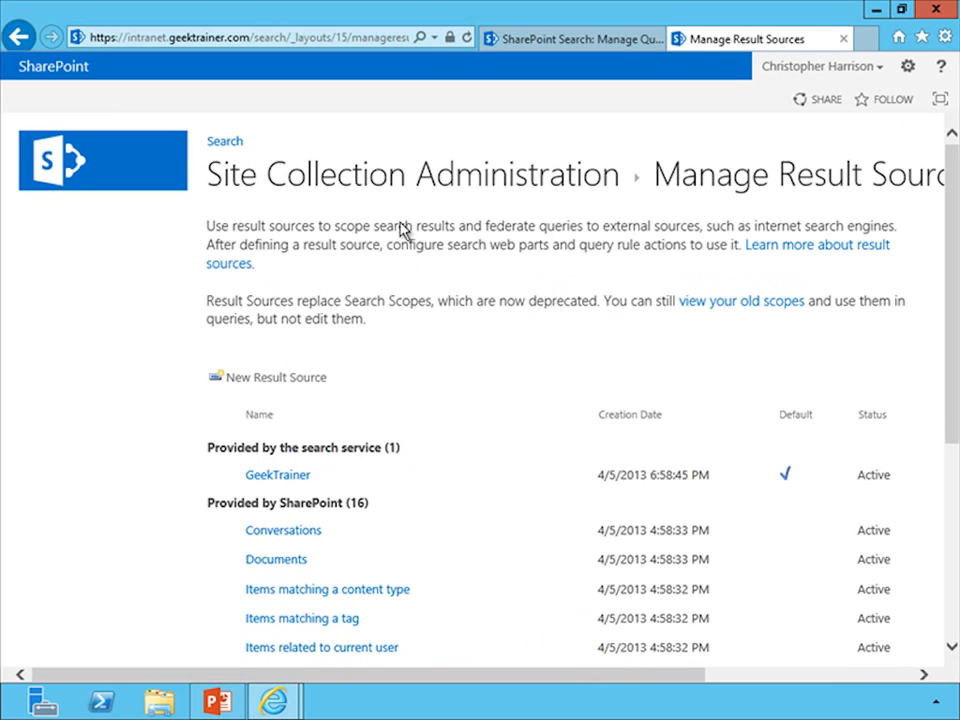
# Return to the Search site's home page and run a search for WA Employees.
pyautogui.click(220, 142)
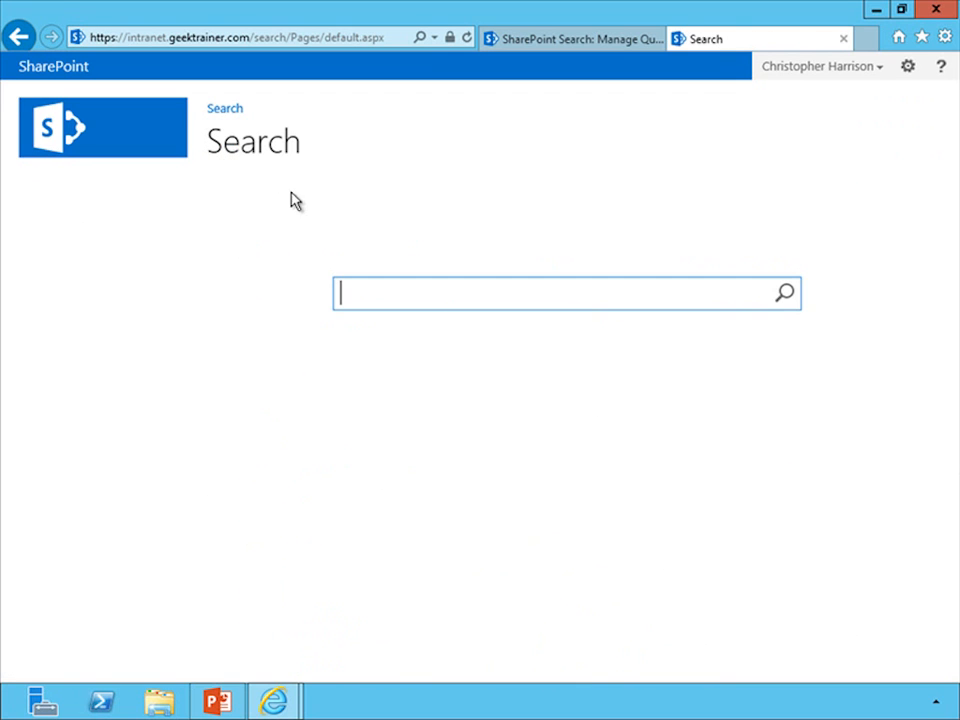
pyautogui.write('WA Employtee')
pyautogui.press('BackSpace')
pyautogui.press('BackSpace')
pyautogui.write('es')
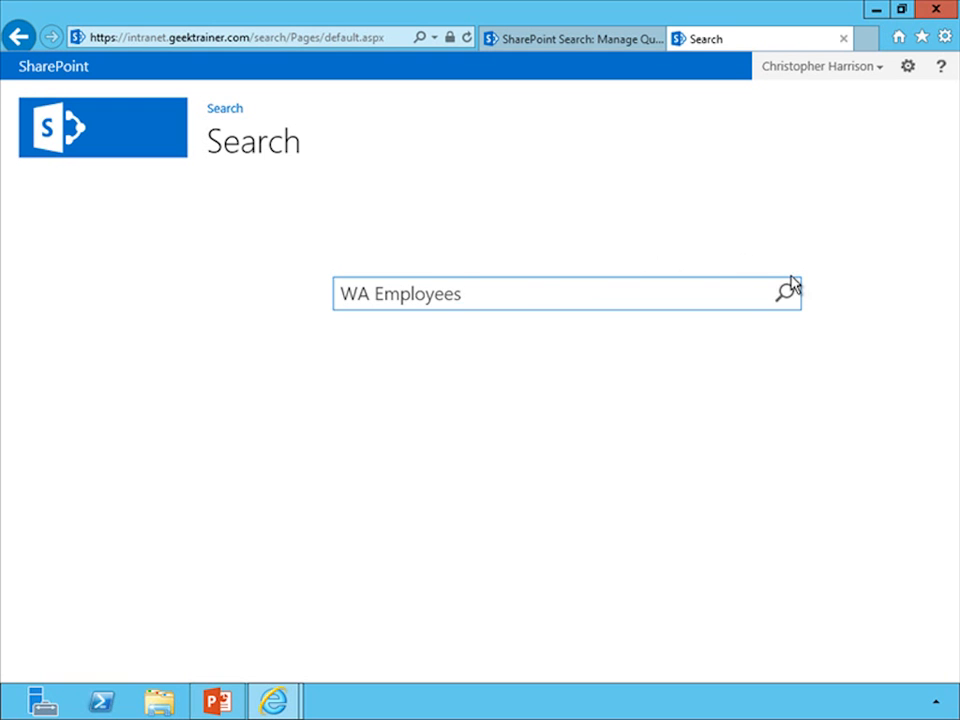
pyautogui.click(786, 294)
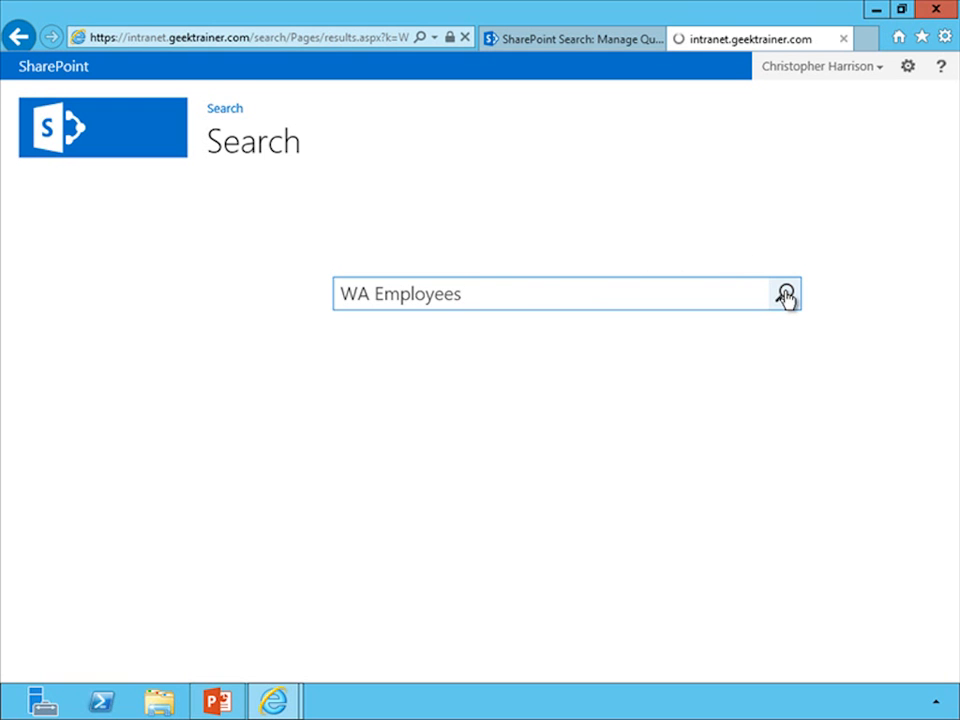